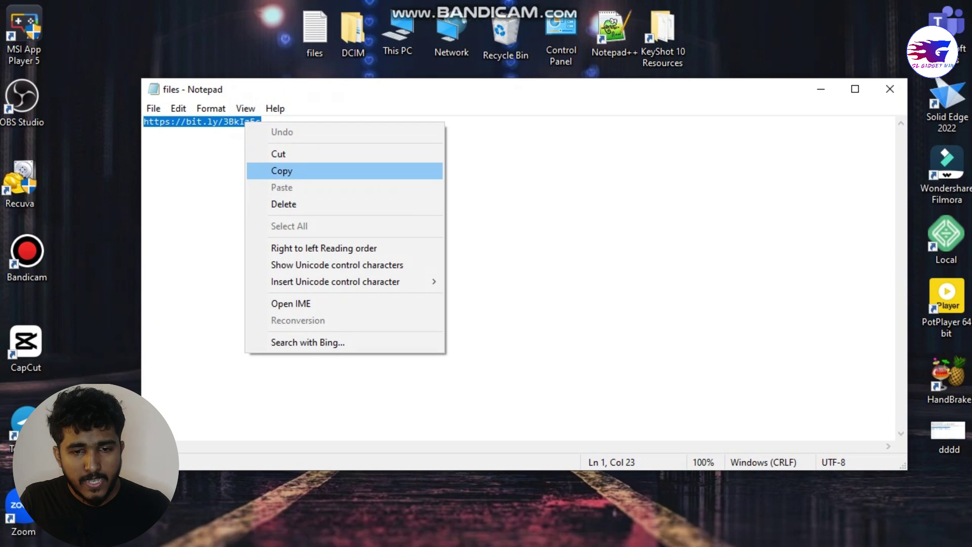
# - Copy the bit.ly download link from the Notepad note, then close Notepad
pyautogui.click(282, 171)
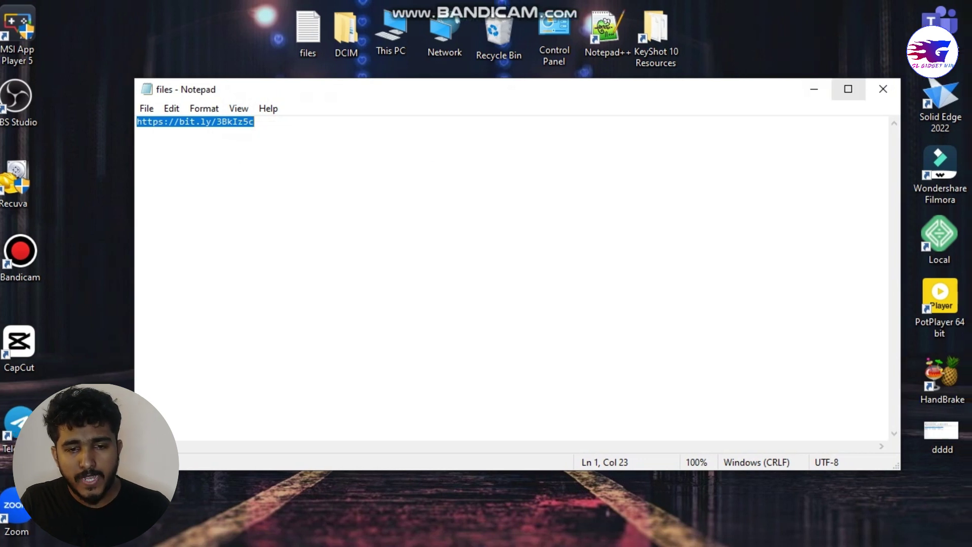
pyautogui.click(883, 89)
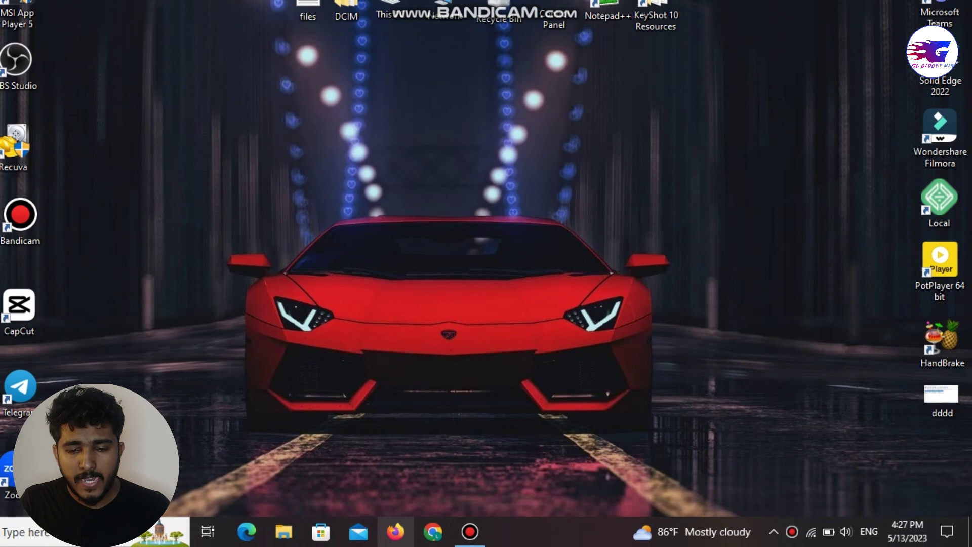
# - Paste and open the bit.ly link in Firefox to reach the Dialog M02 unlock files page
pyautogui.click(395, 531)
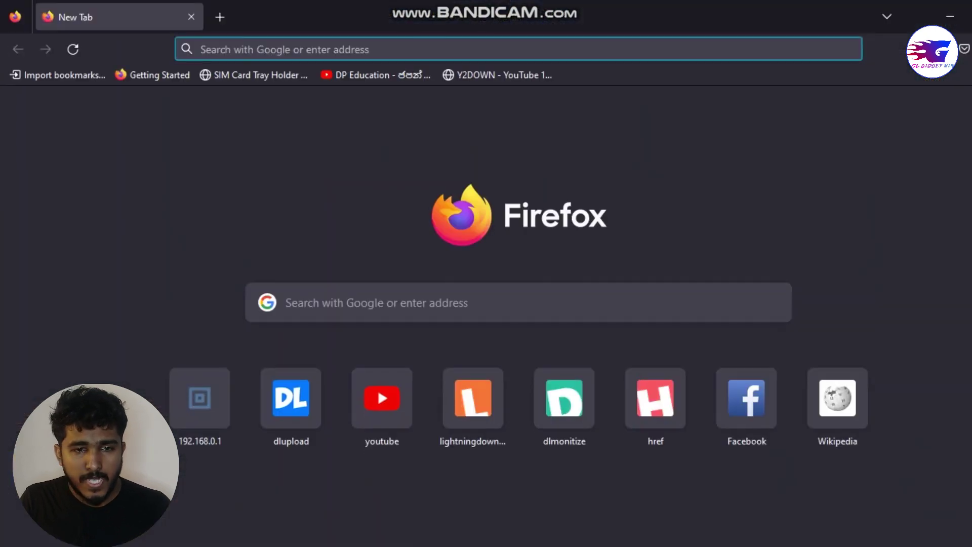
pyautogui.rightClick(208, 48)
pyautogui.click(244, 182)
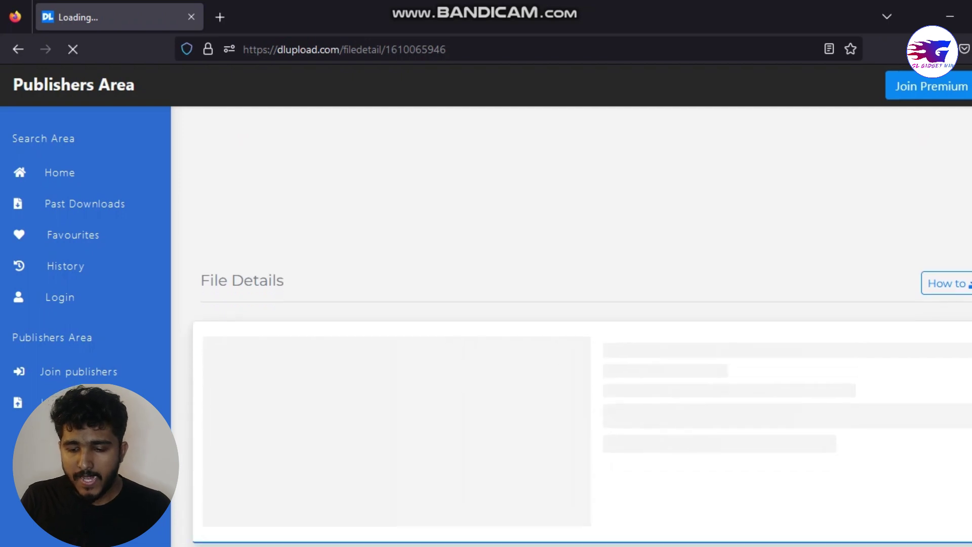
pyautogui.scroll(-6, 580, 327)
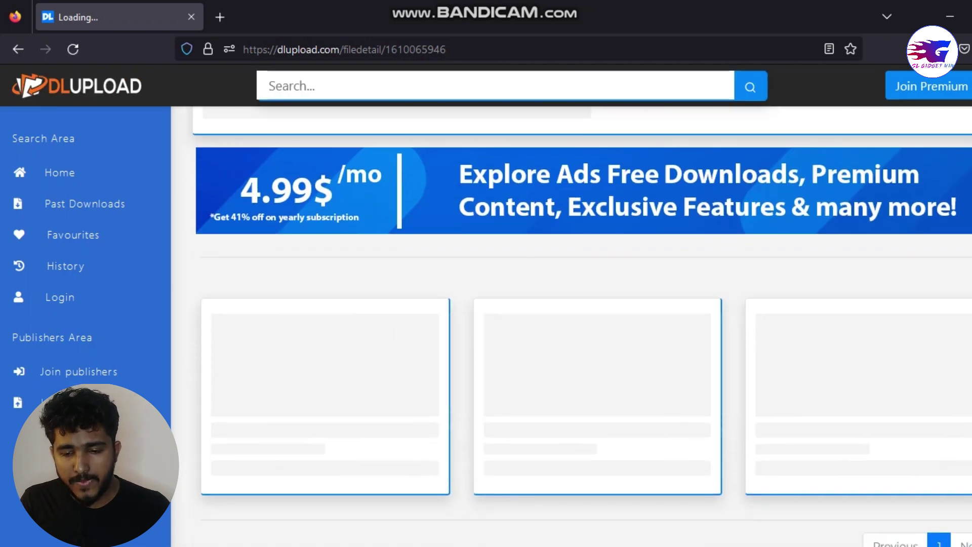
pyautogui.scroll(-3, 580, 327)
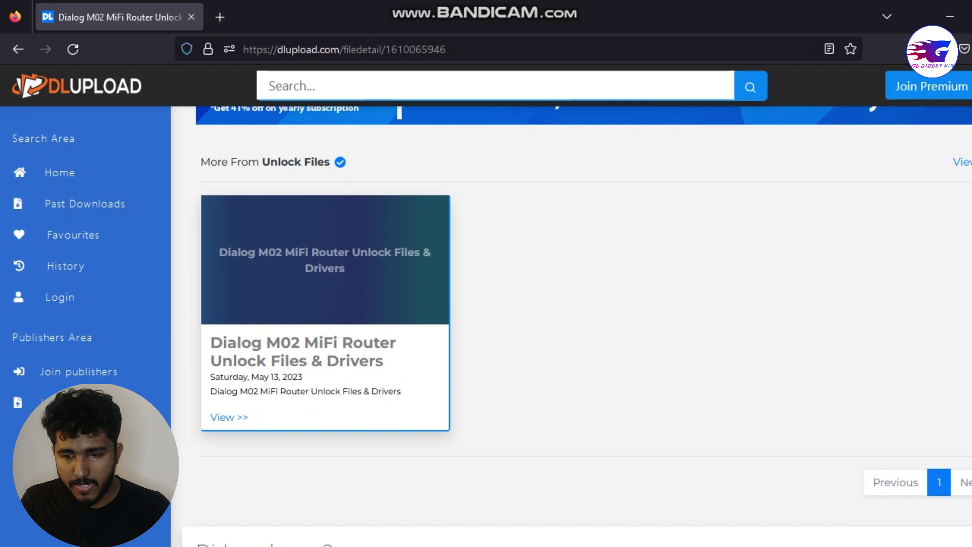
pyautogui.scroll(1, 580, 327)
pyautogui.scroll(10, 576, 326)
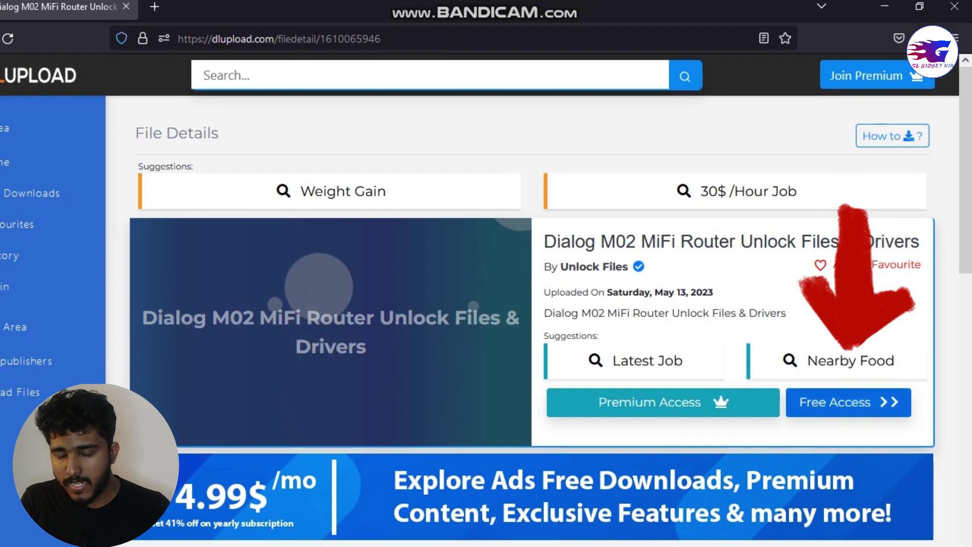
# - Choose Free Access, close the pop-up redirect tab, and scroll down to the ad steps
pyautogui.click(849, 402)
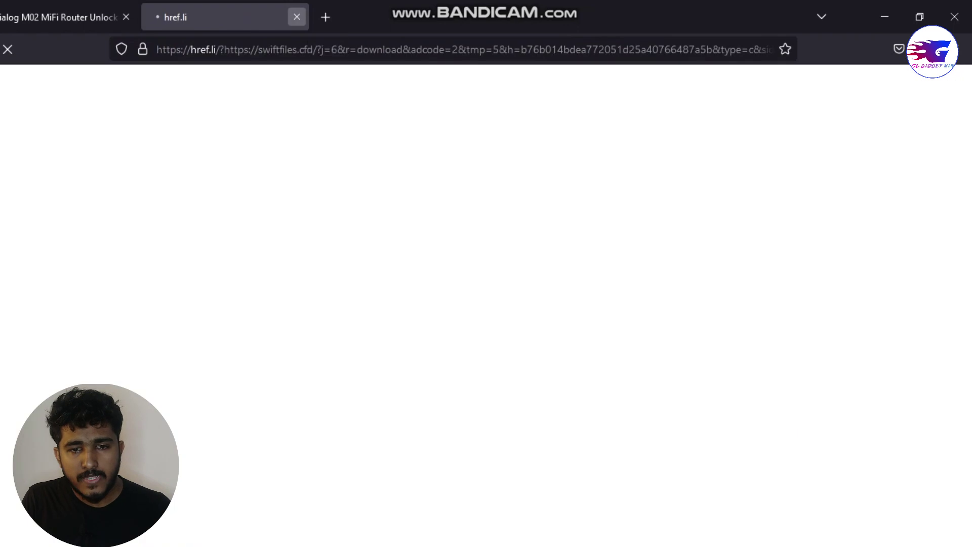
pyautogui.click(296, 16)
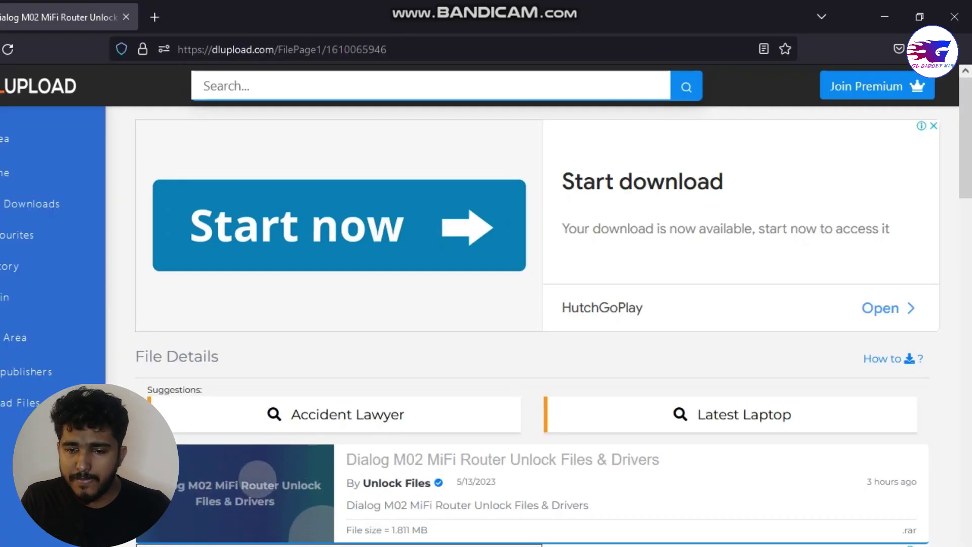
pyautogui.scroll(-2, 537, 303)
pyautogui.scroll(-8, 537, 324)
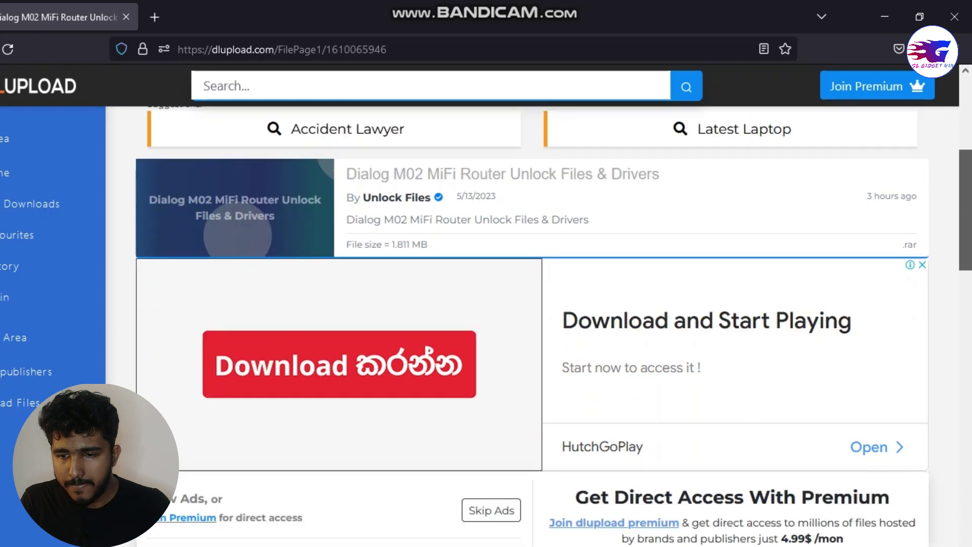
pyautogui.moveTo(965, 261); pyautogui.dragTo(965, 282)
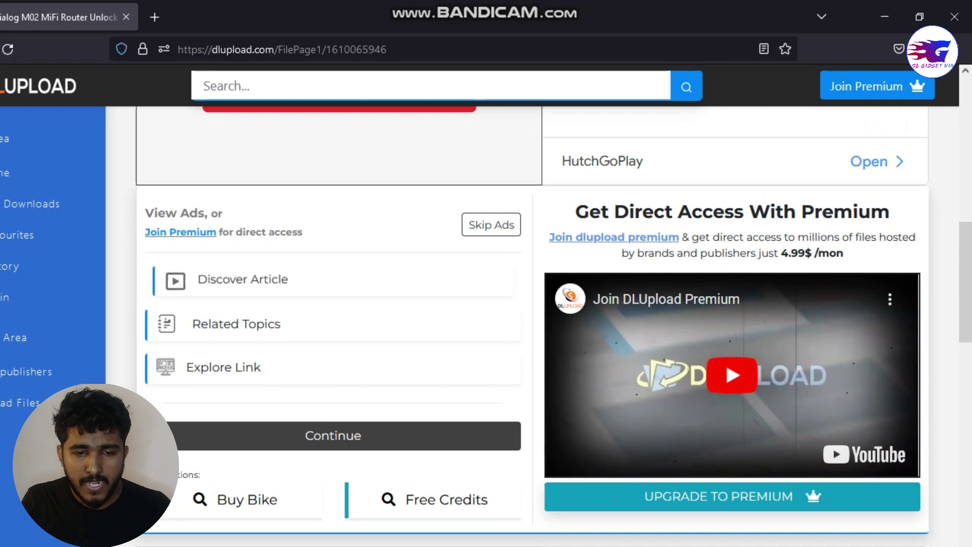
# - Complete the Discover Article and Related Topics ad steps, closing each ad popup
pyautogui.click(241, 280)
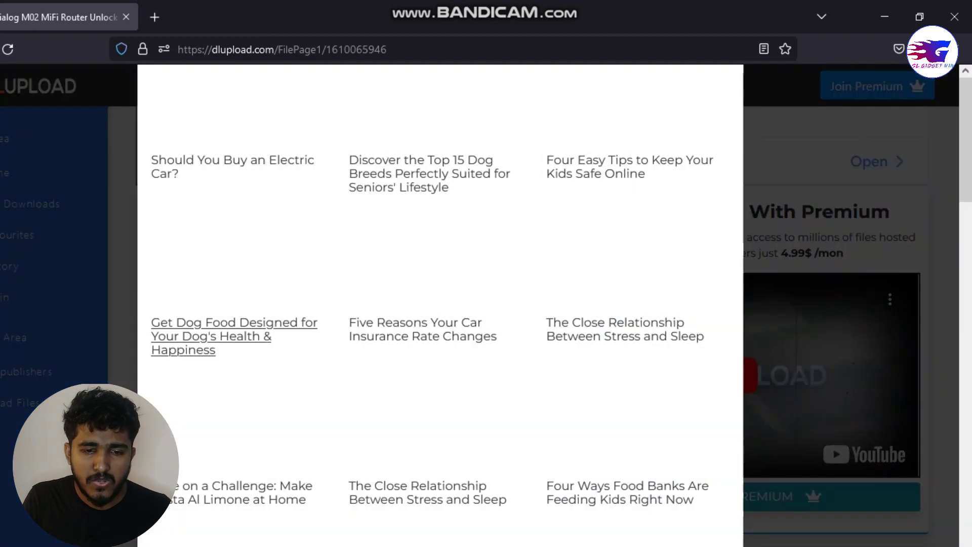
pyautogui.click(724, 110)
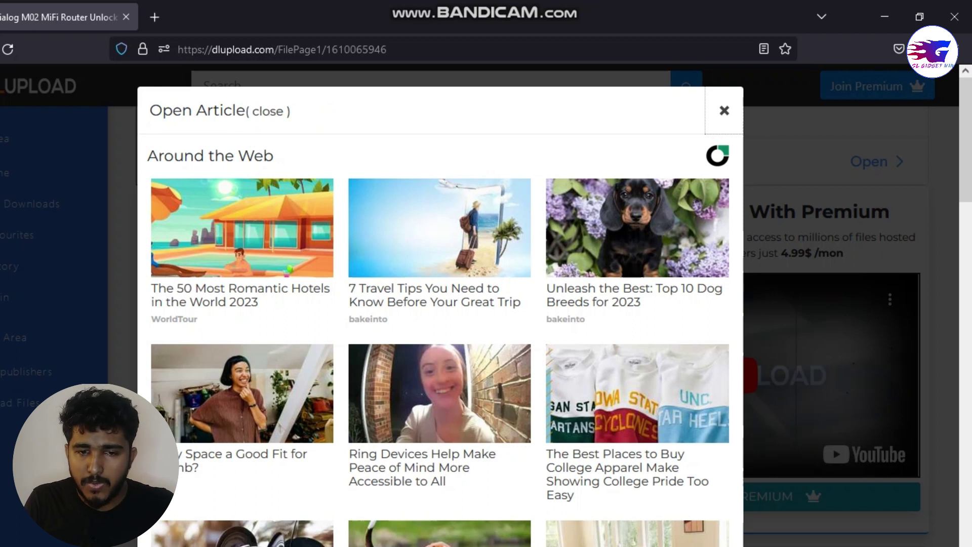
pyautogui.click(723, 111)
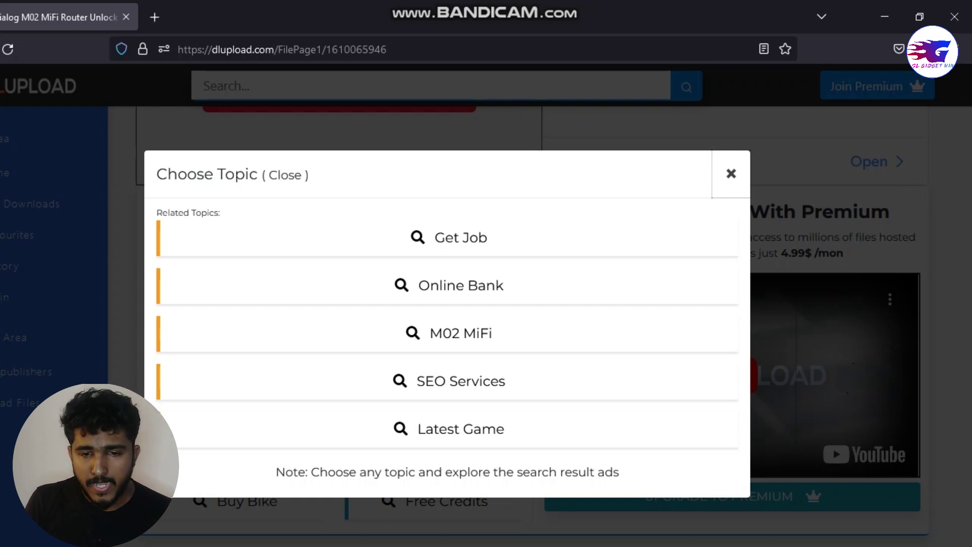
pyautogui.click(731, 174)
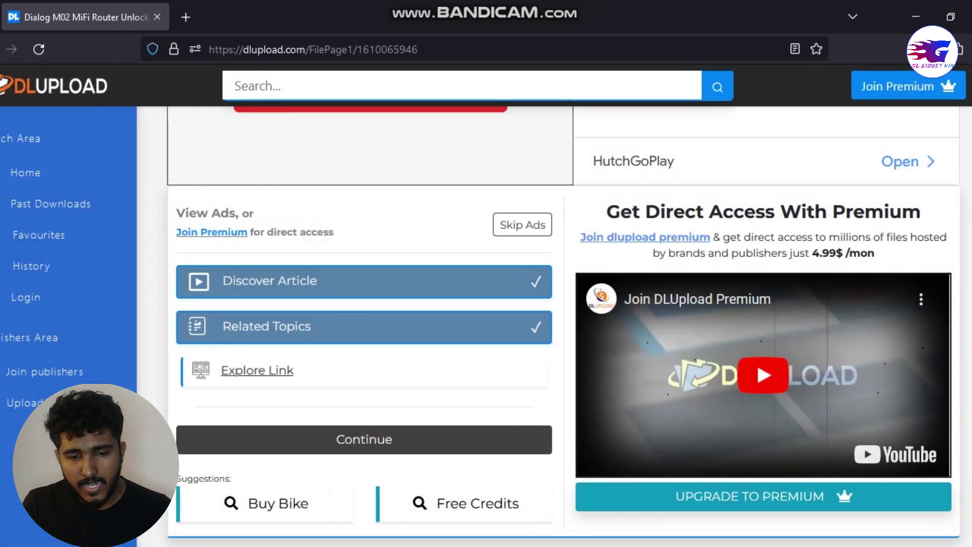
# - Complete Explore Link and scroll the second page down to the reCAPTCHA
pyautogui.click(258, 370)
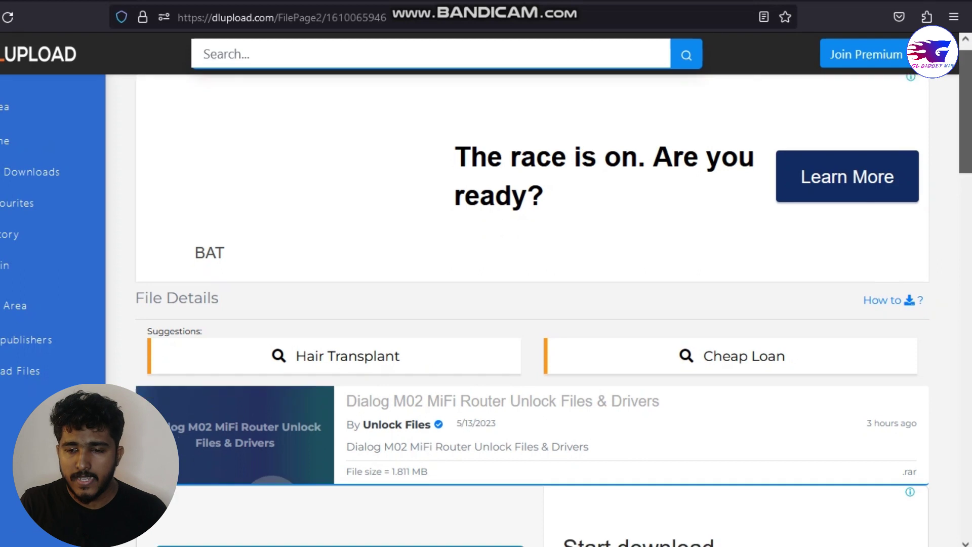
pyautogui.scroll(-10, 531, 304)
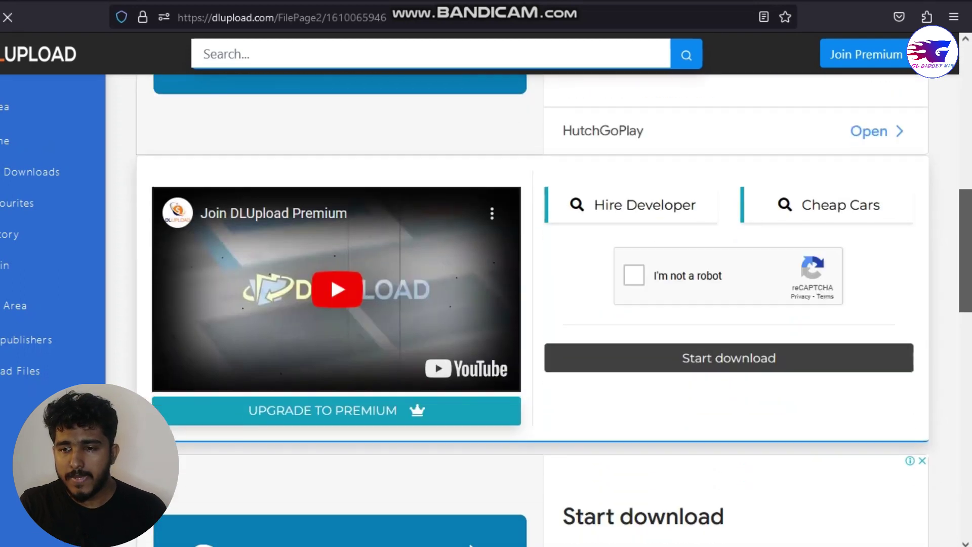
# - Pass the reCAPTCHA by selecting the four bridge pictures and verifying
pyautogui.click(634, 263)
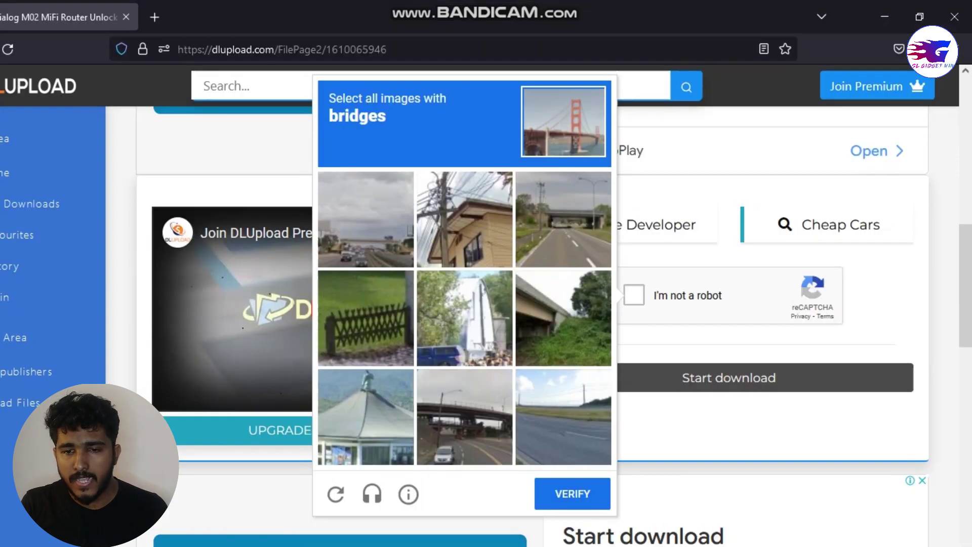
pyautogui.click(563, 220)
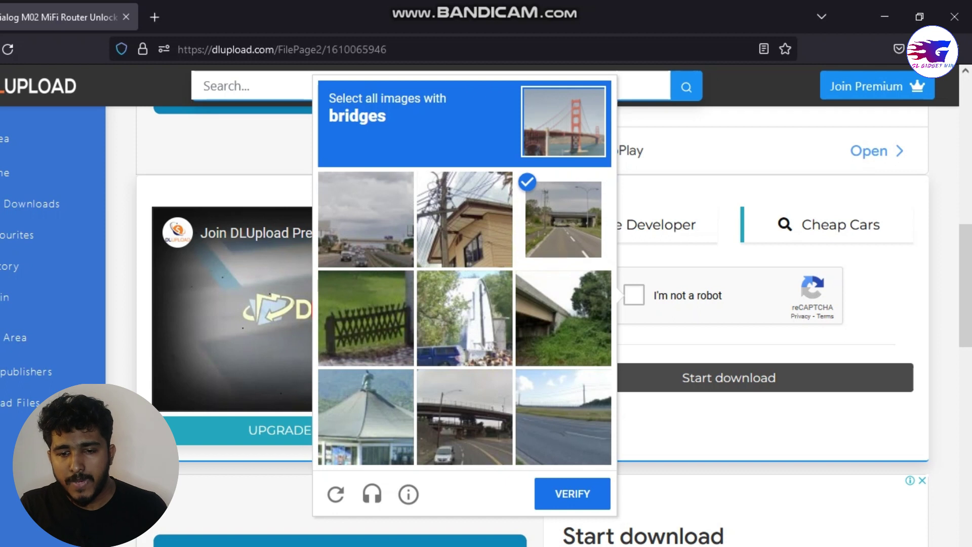
pyautogui.click(563, 317)
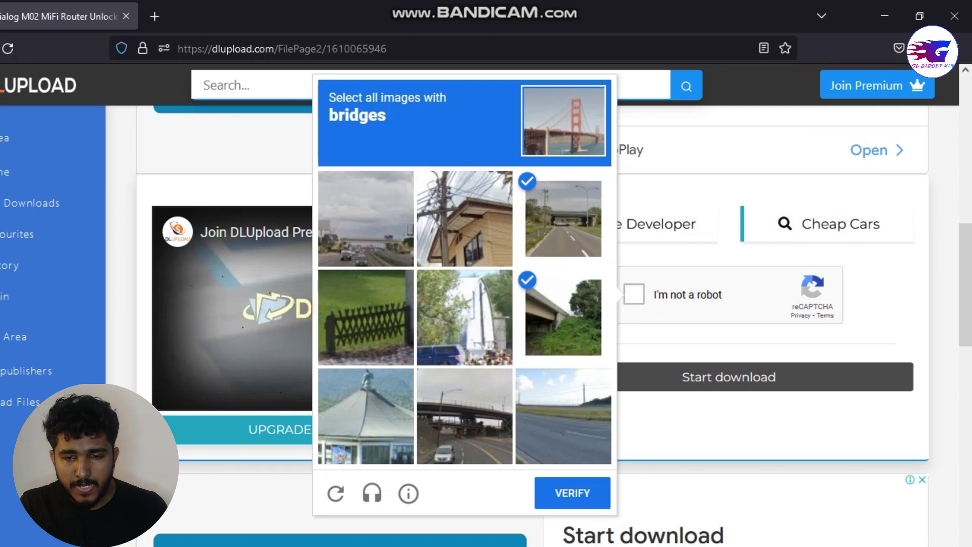
pyautogui.click(464, 416)
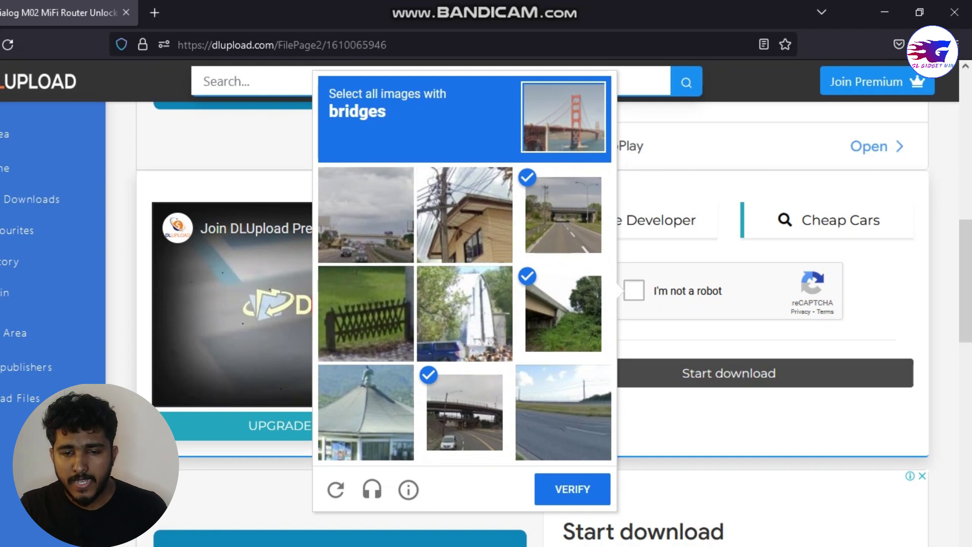
pyautogui.click(366, 215)
pyautogui.click(572, 457)
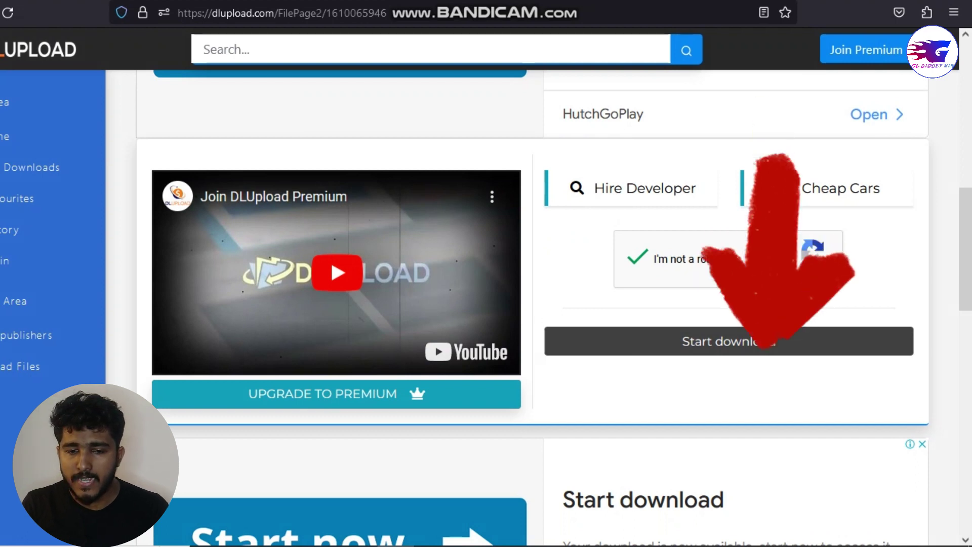
# - Download the 1.7 MB unlock files .rar and minimize the browser
pyautogui.click(729, 341)
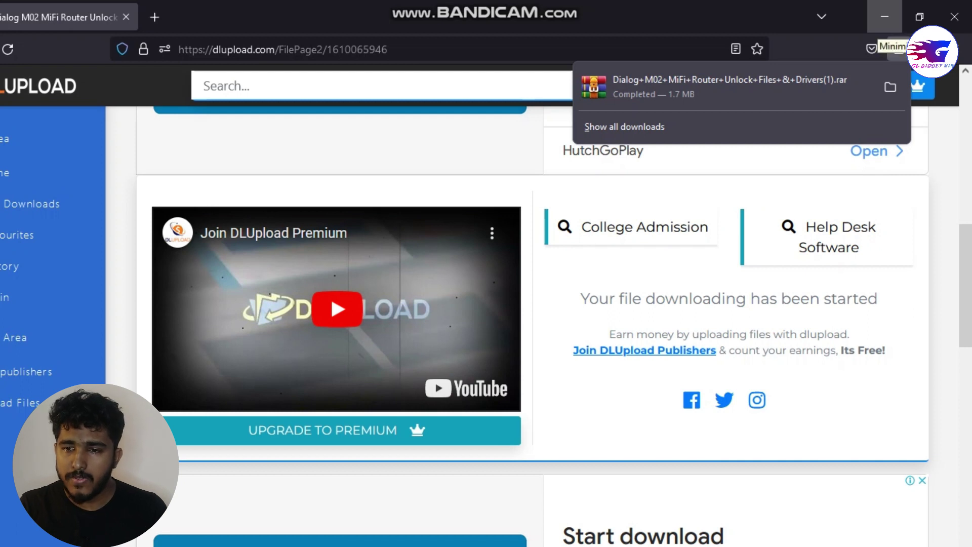
pyautogui.click(885, 17)
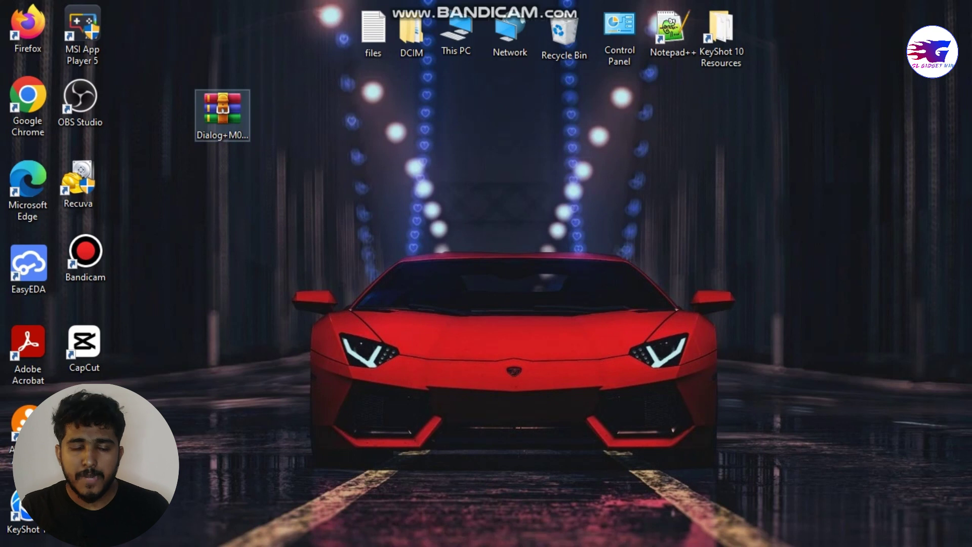
# - Extract the Dialog+M02 .rar onto the desktop and move the extracted folder to mid-desktop
pyautogui.click(222, 115)
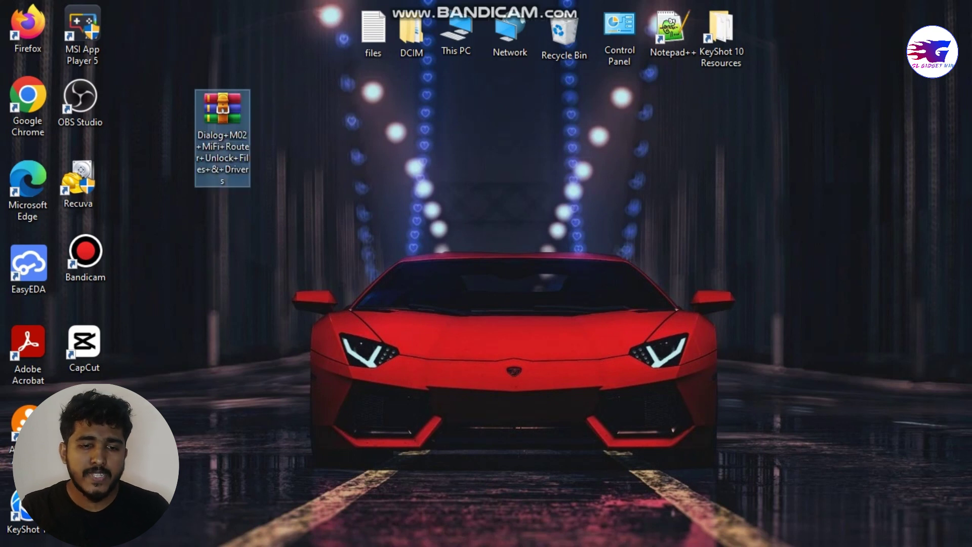
pyautogui.rightClick(218, 111)
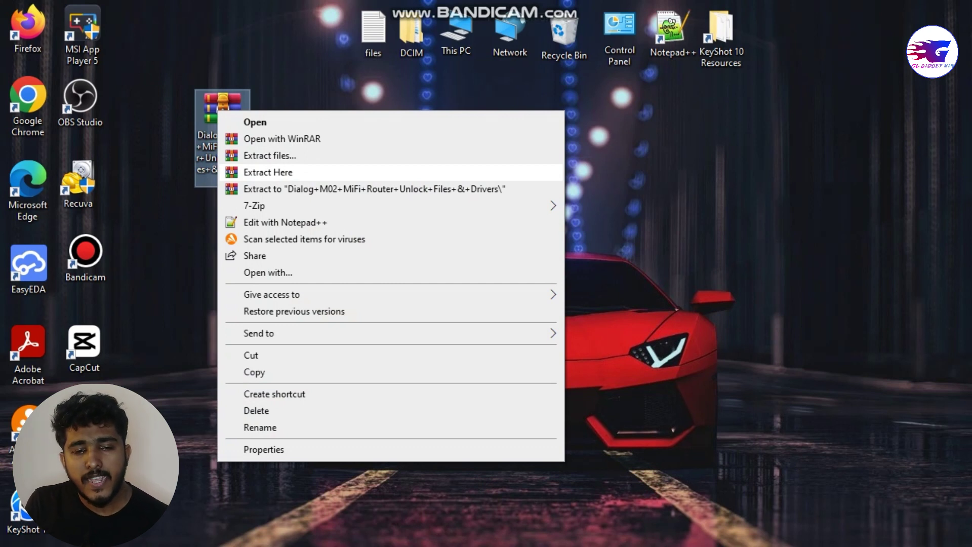
pyautogui.click(268, 172)
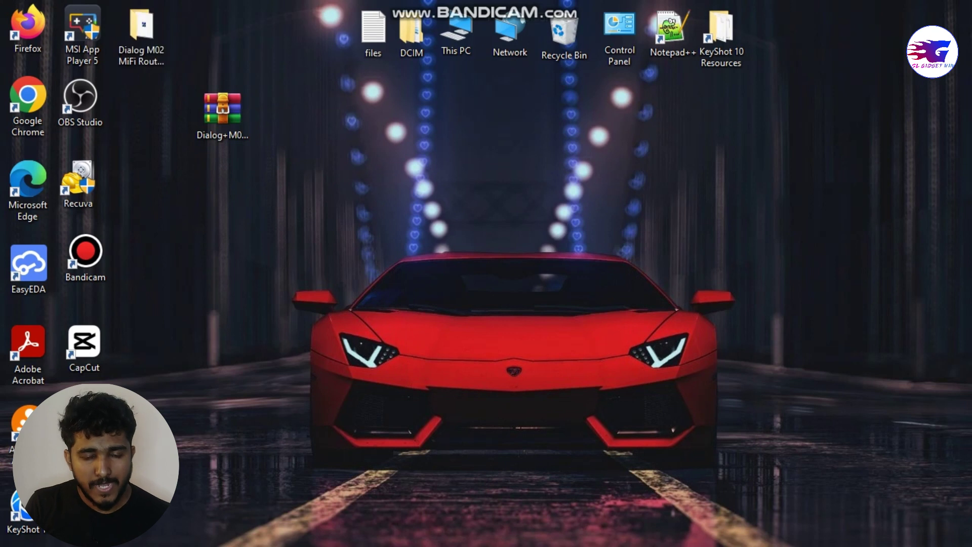
pyautogui.moveTo(142, 30); pyautogui.dragTo(382, 182)
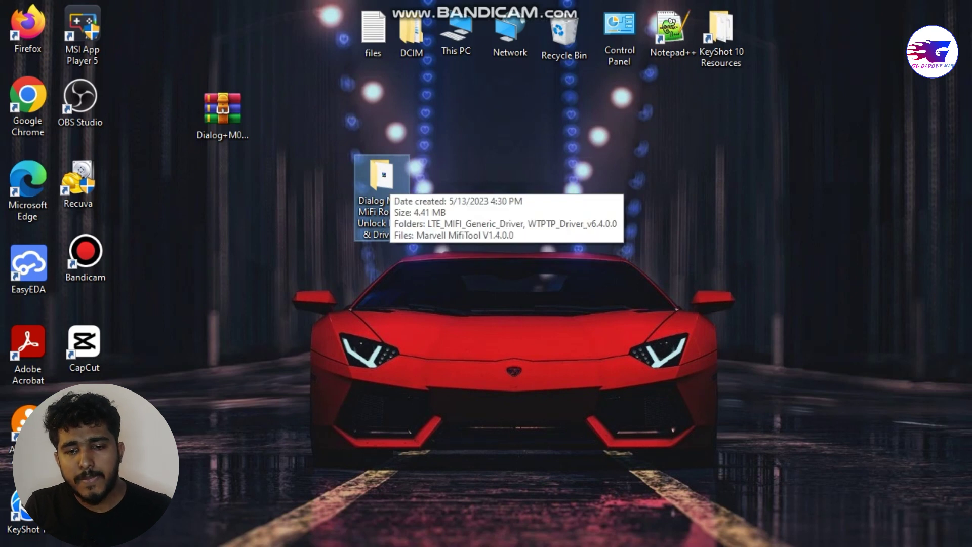
# - Open the unlock files folder, then WTPTP_Driver_v6.4.0.0, and launch DrvInstaller_x64
pyautogui.doubleClick(382, 177)
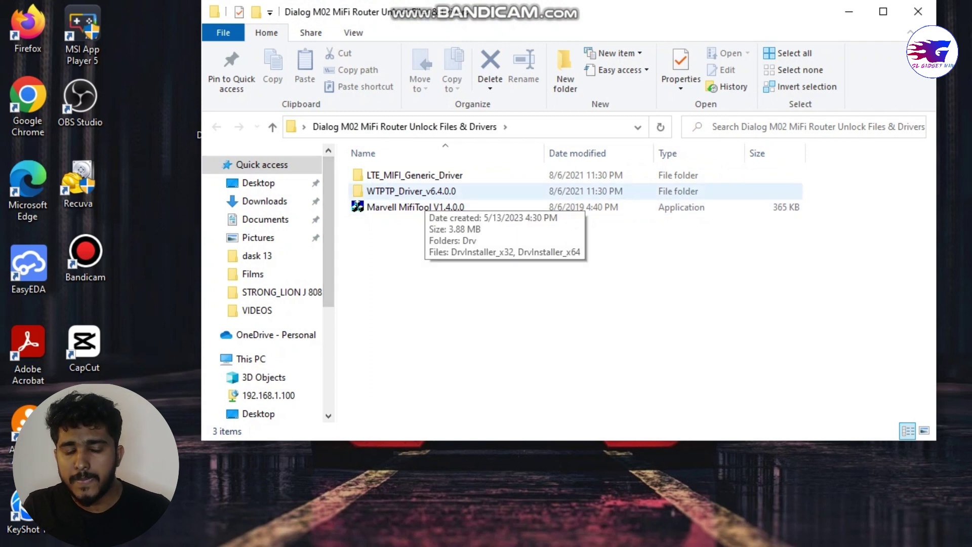
pyautogui.doubleClick(422, 192)
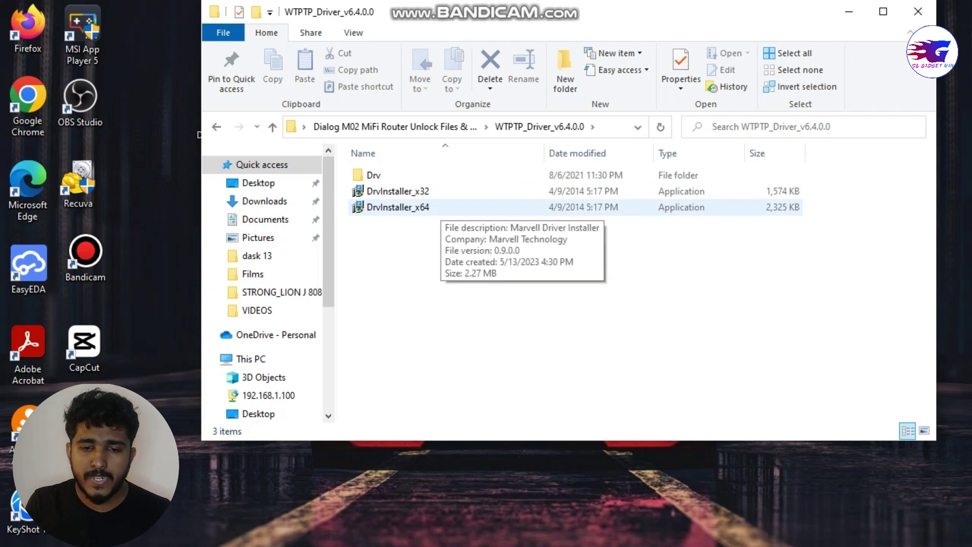
pyautogui.click(452, 191)
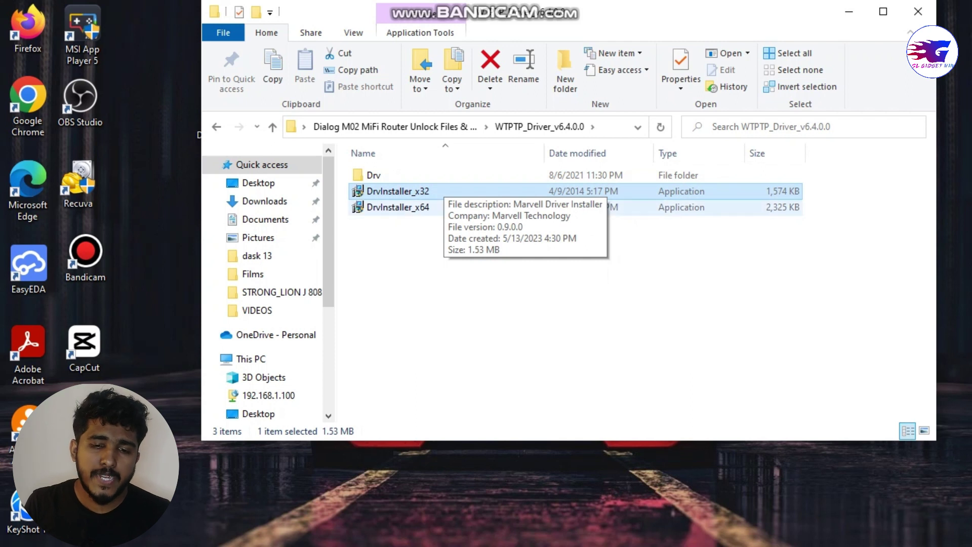
pyautogui.click(443, 207)
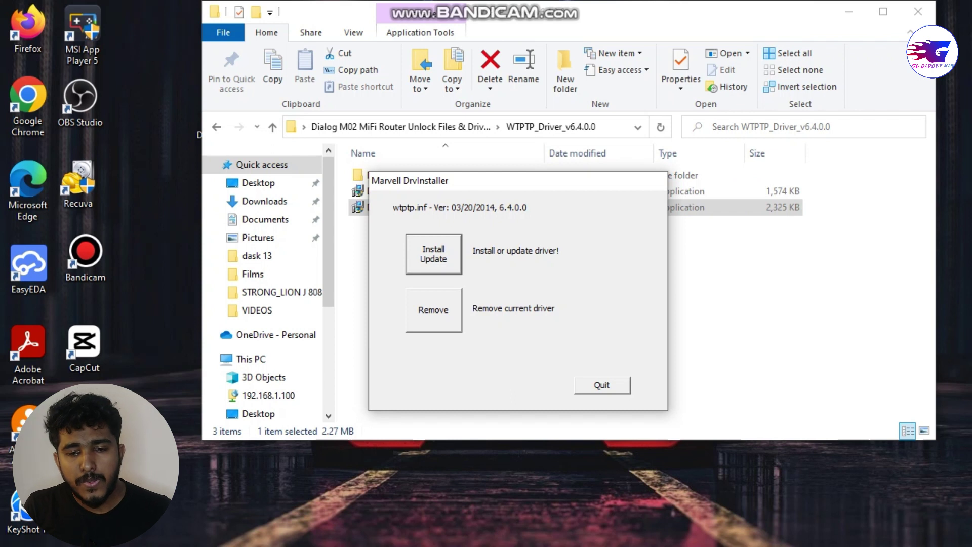
# - Install the wtptp driver, confirm success, quit the installer, and go back one folder
pyautogui.press('Return')
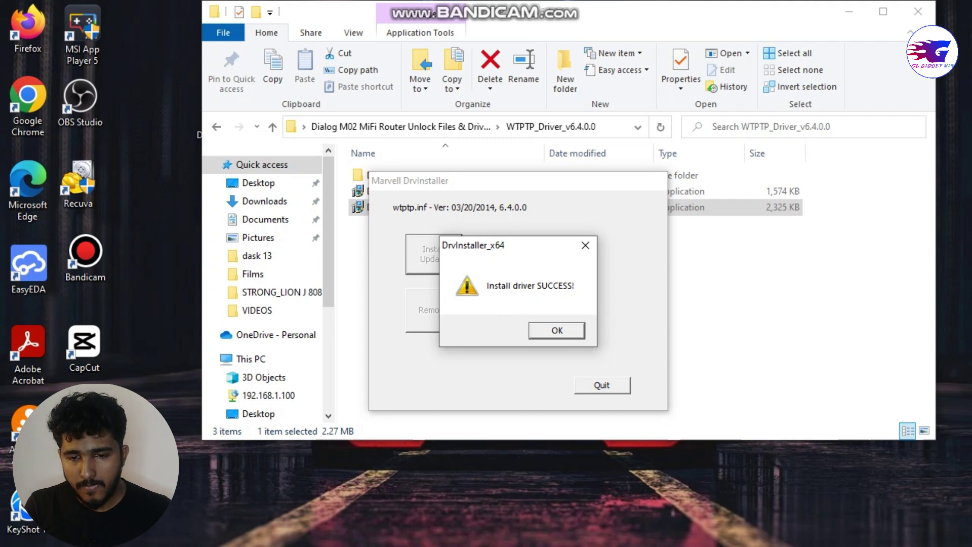
pyautogui.press('Return')
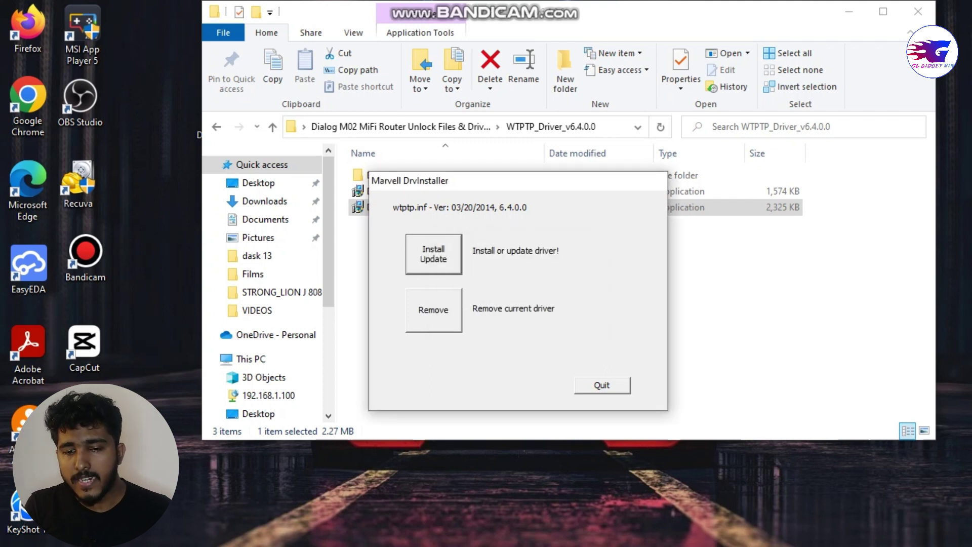
pyautogui.click(602, 386)
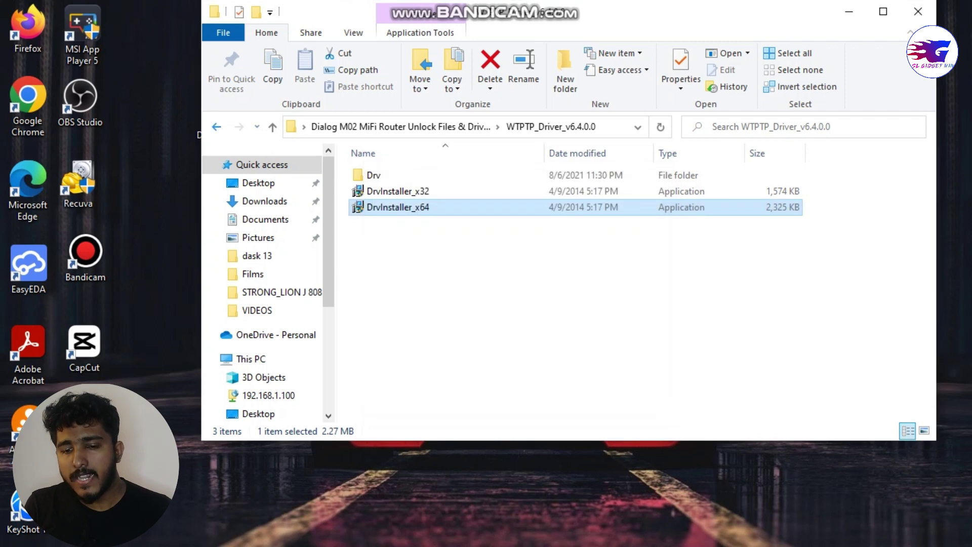
pyautogui.press('BackSpace')
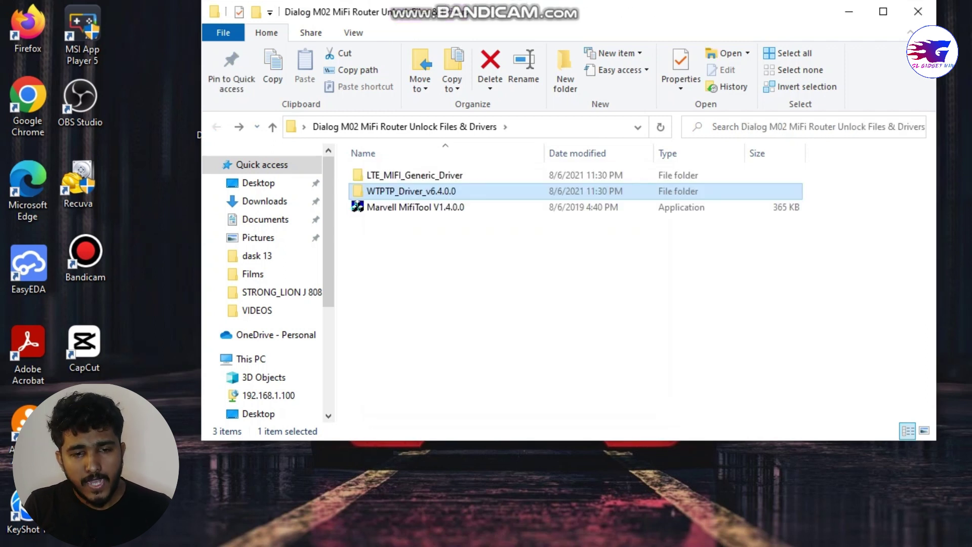
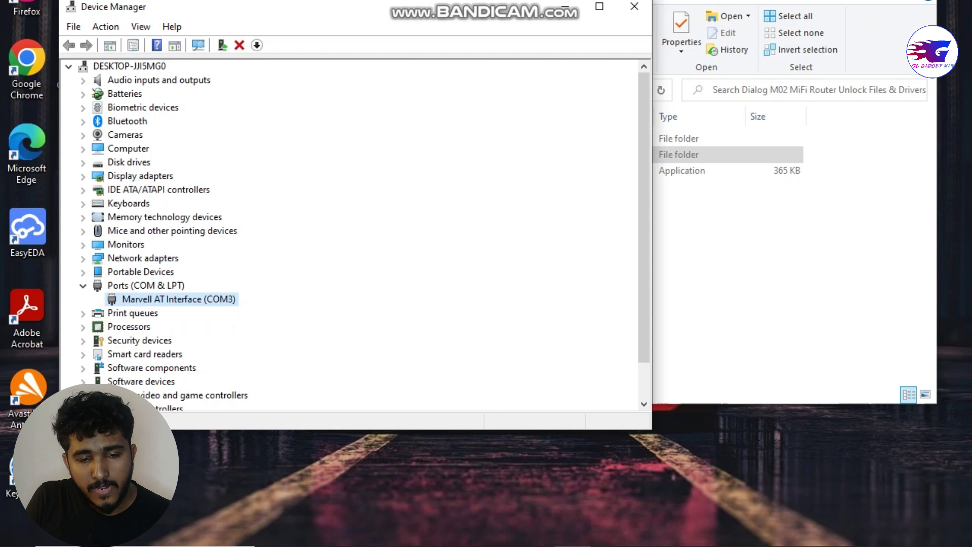
pyautogui.rightClick(206, 298)
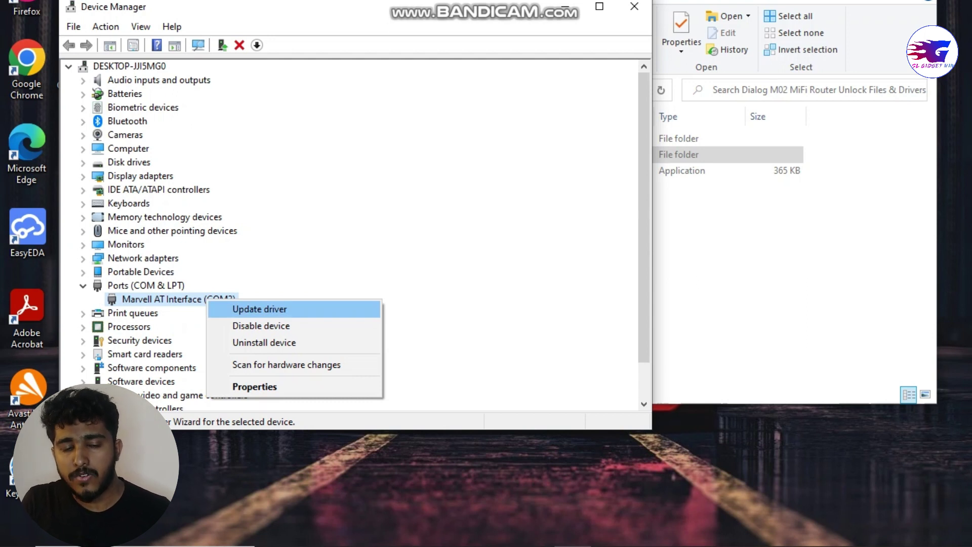
pyautogui.click(259, 309)
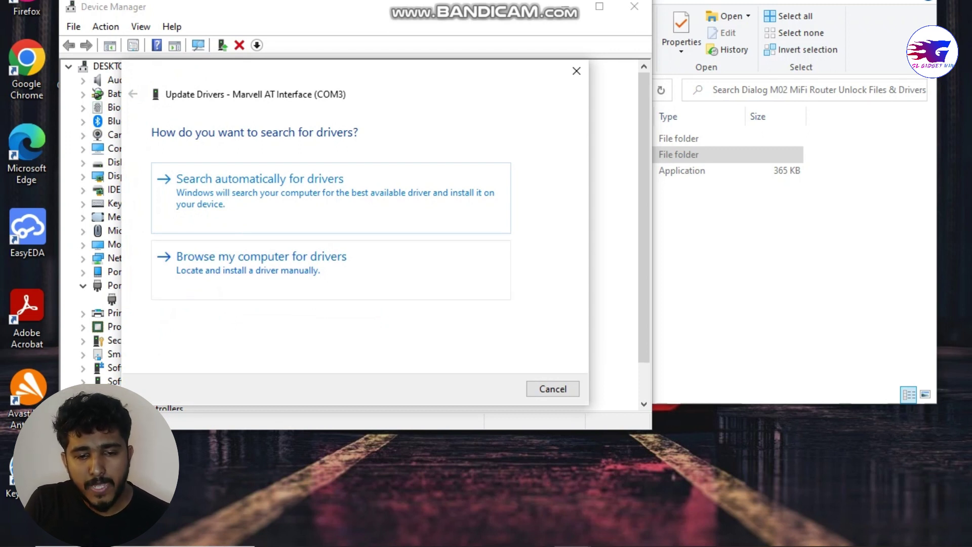
pyautogui.click(261, 263)
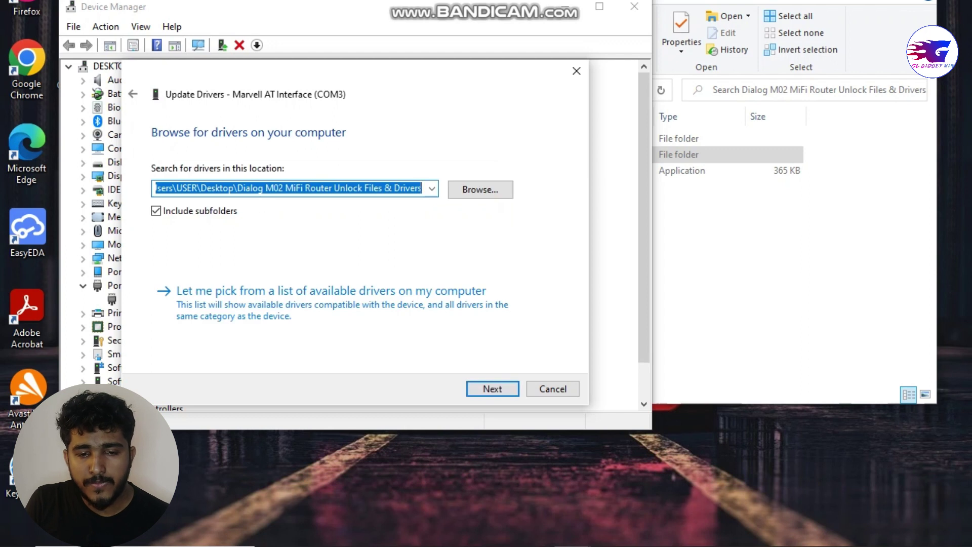
pyautogui.click(480, 189)
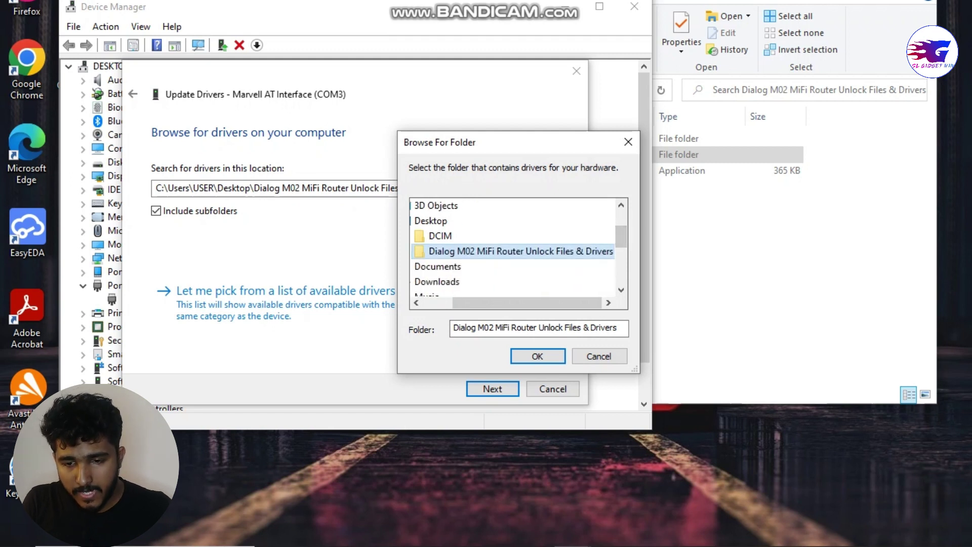
pyautogui.click(572, 252)
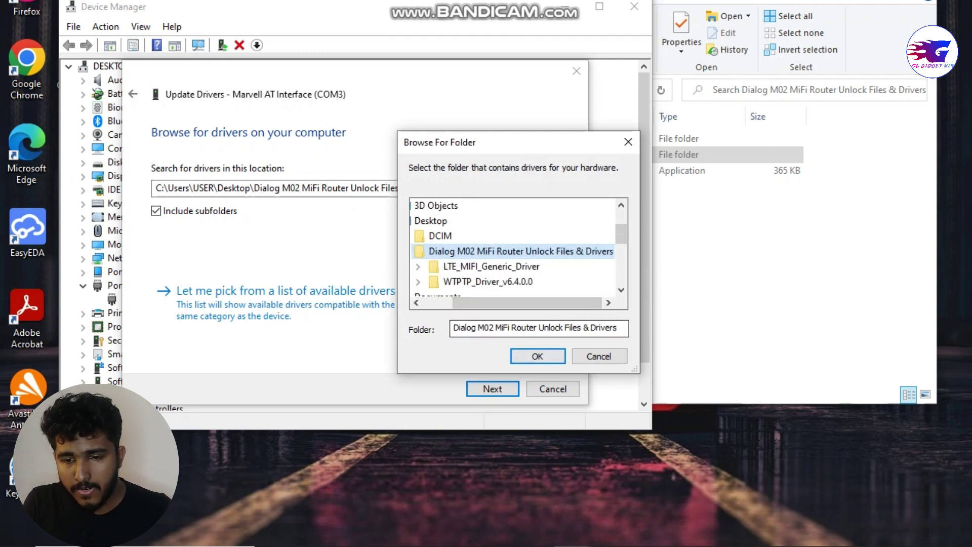
pyautogui.click(537, 356)
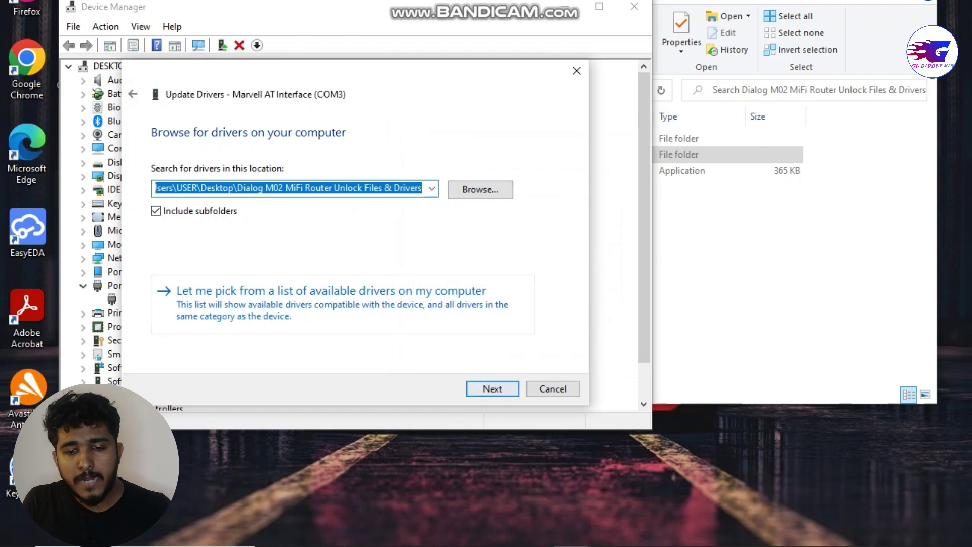
pyautogui.press('Return')
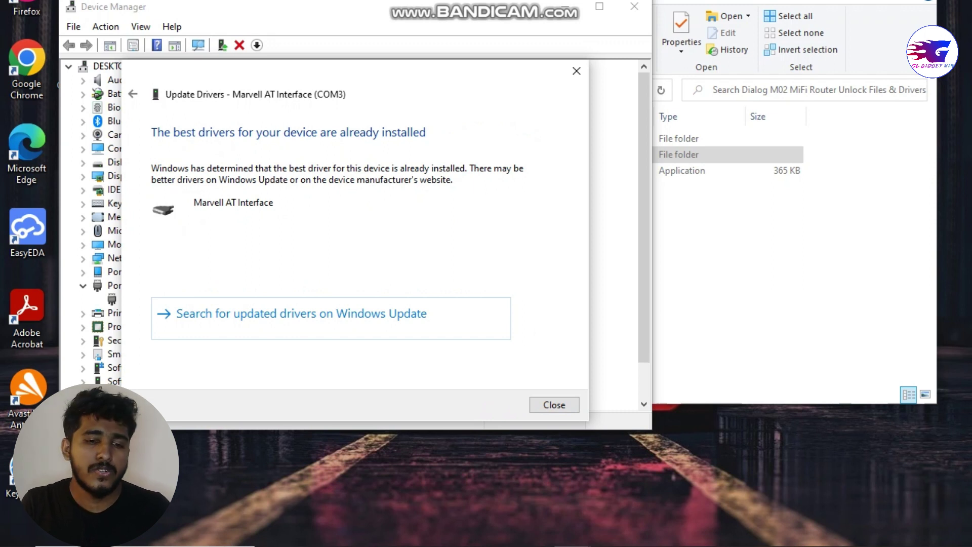
pyautogui.press('Return')
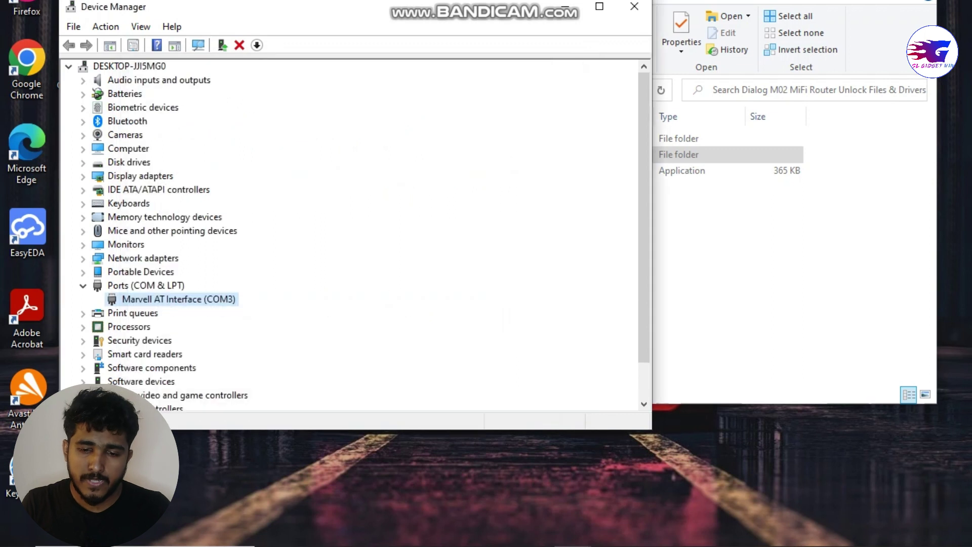
# - Close Device Manager and launch Marvell MifiTool V1.4.0.0 from the unlock files folder
pyautogui.click(634, 6)
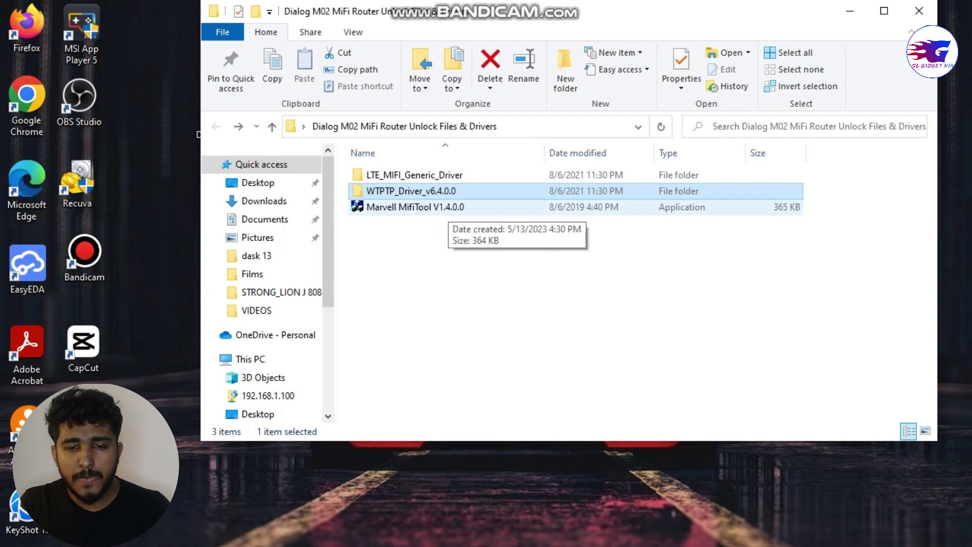
pyautogui.doubleClick(435, 206)
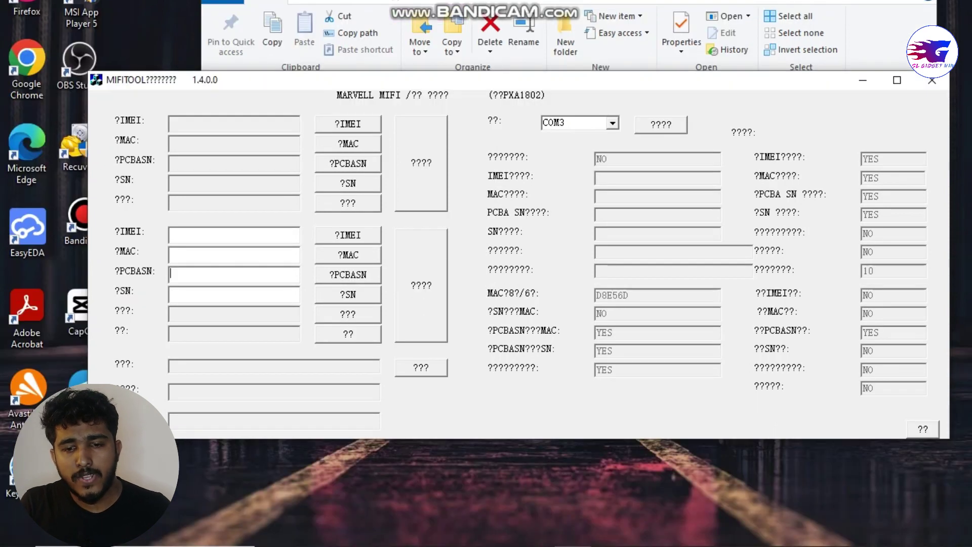
pyautogui.moveTo(349, 537)
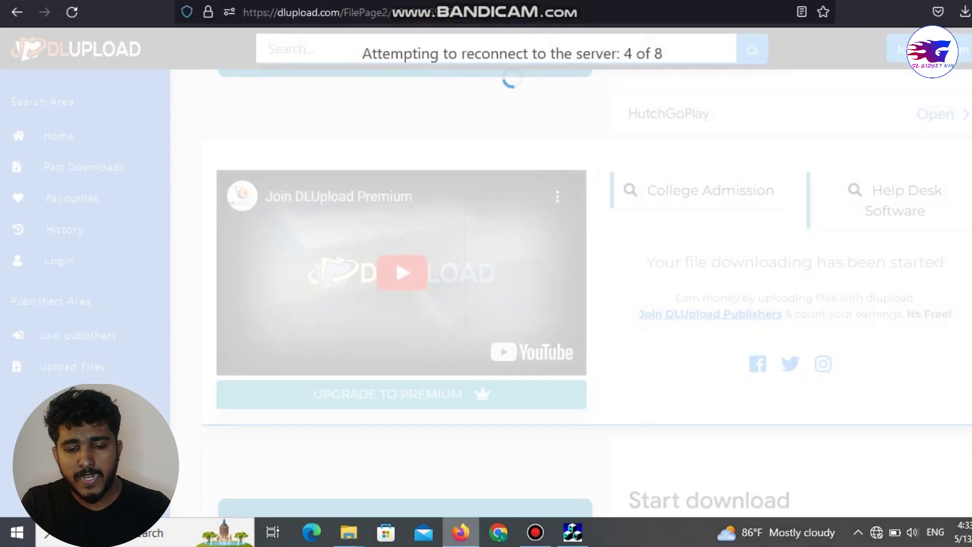
# - Open a new Firefox tab, check the network flyout, and enter 192.168.0.1 as the address
pyautogui.hotkey('ctrl', 't')
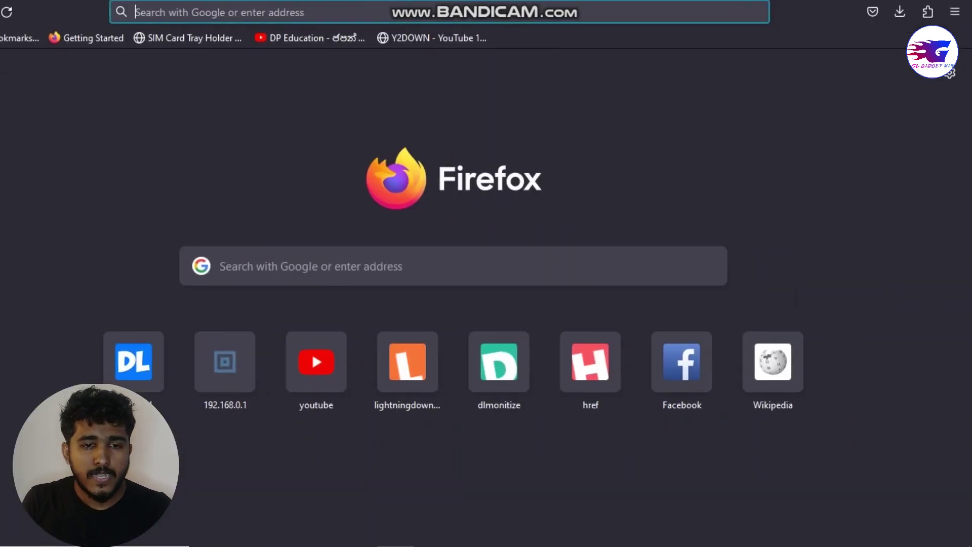
pyautogui.click(810, 532)
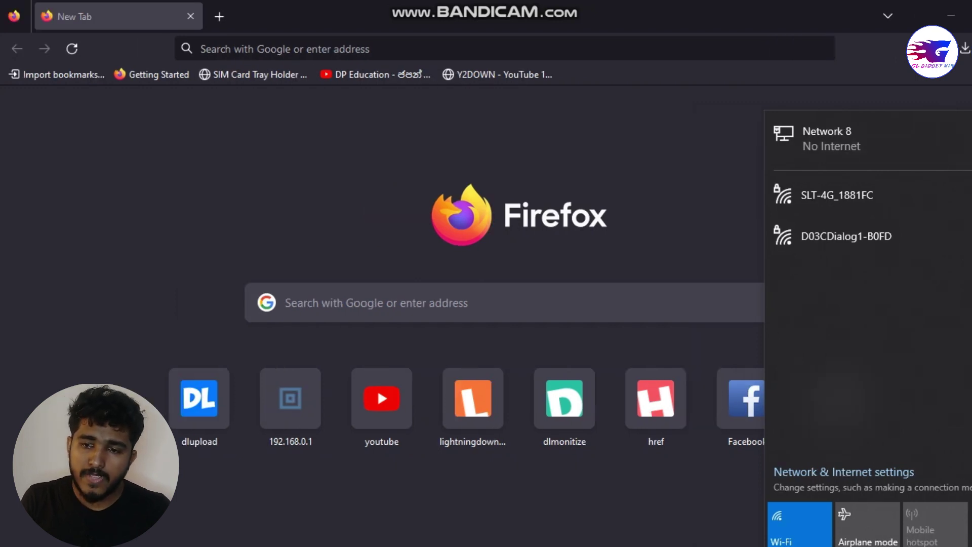
pyautogui.click(213, 49)
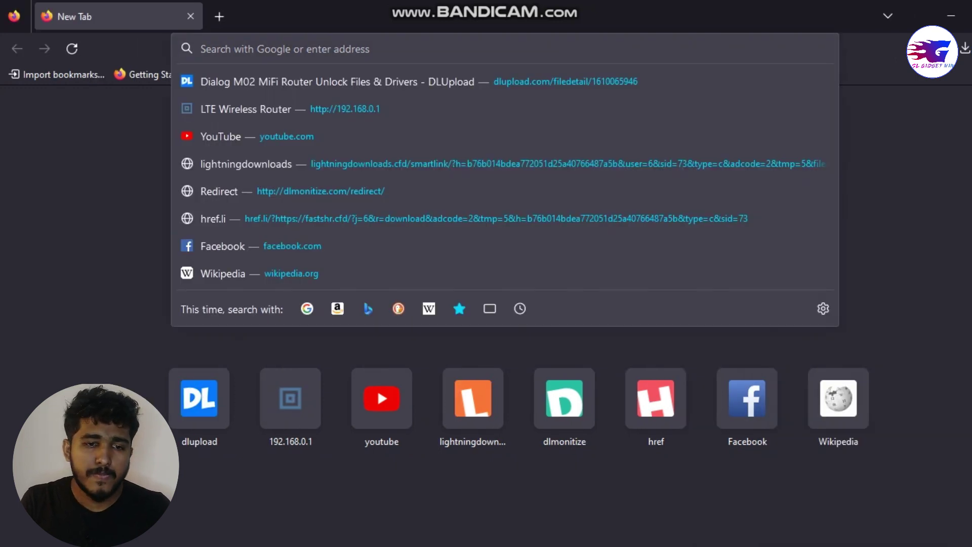
pyautogui.write('192.168.0.1/')
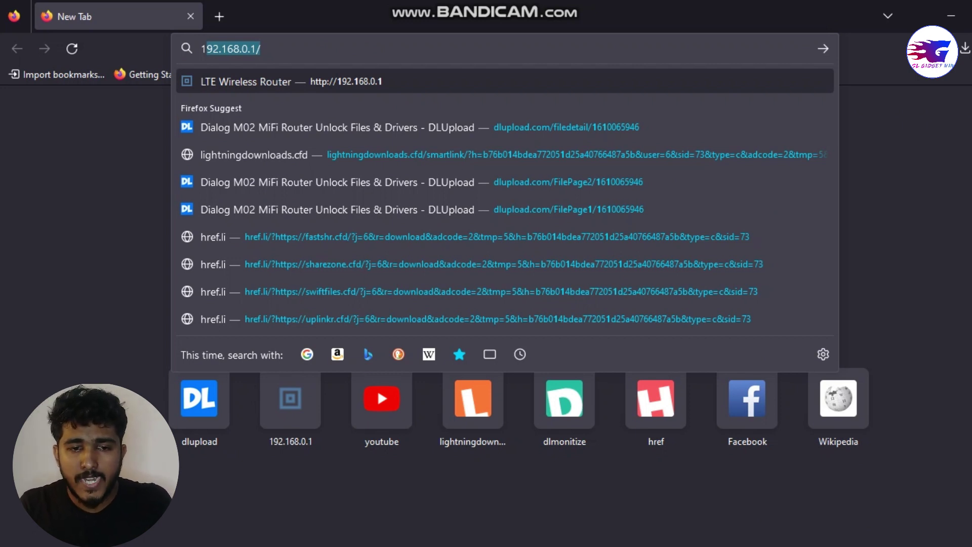
# - Load the router admin page at 192.168.0.1 and sign in with the admin password
pyautogui.press('Return')
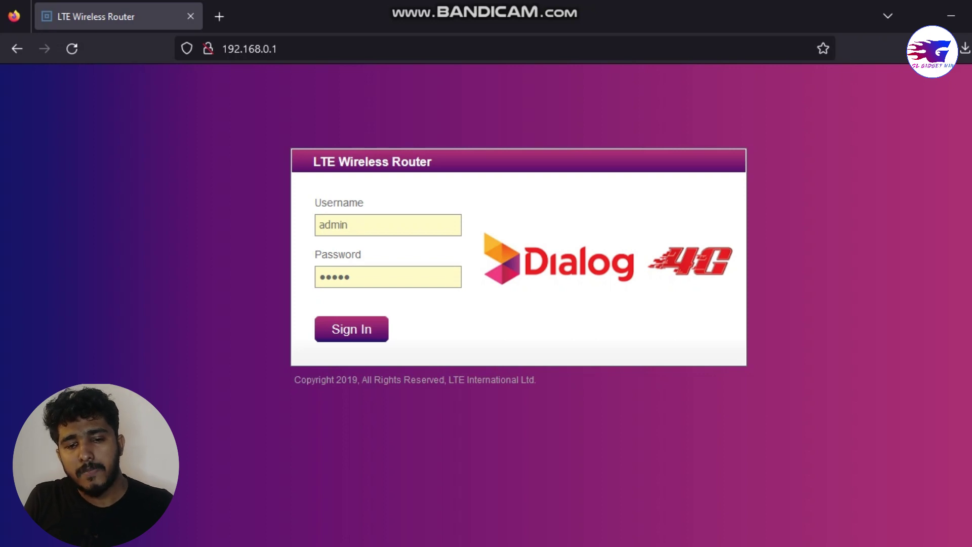
pyautogui.press('Return')
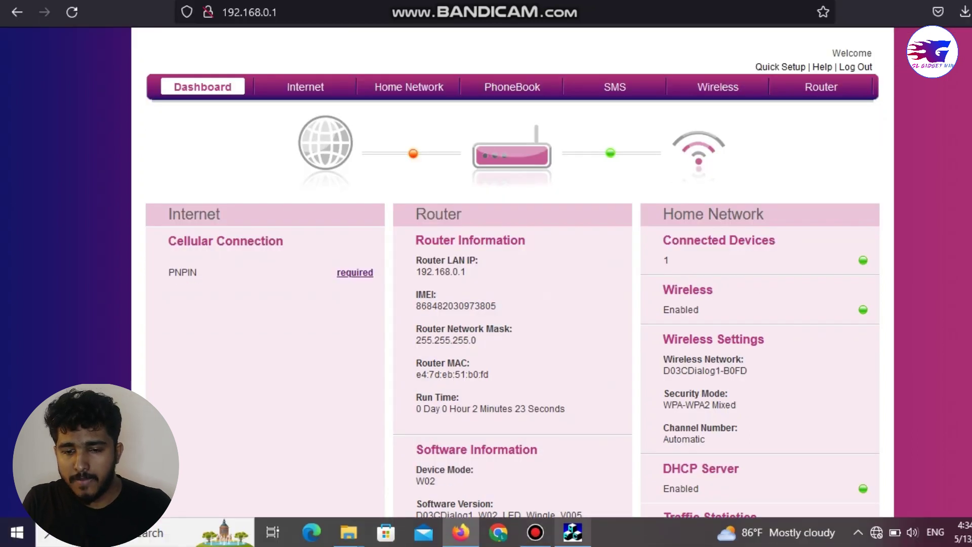
pyautogui.click(573, 532)
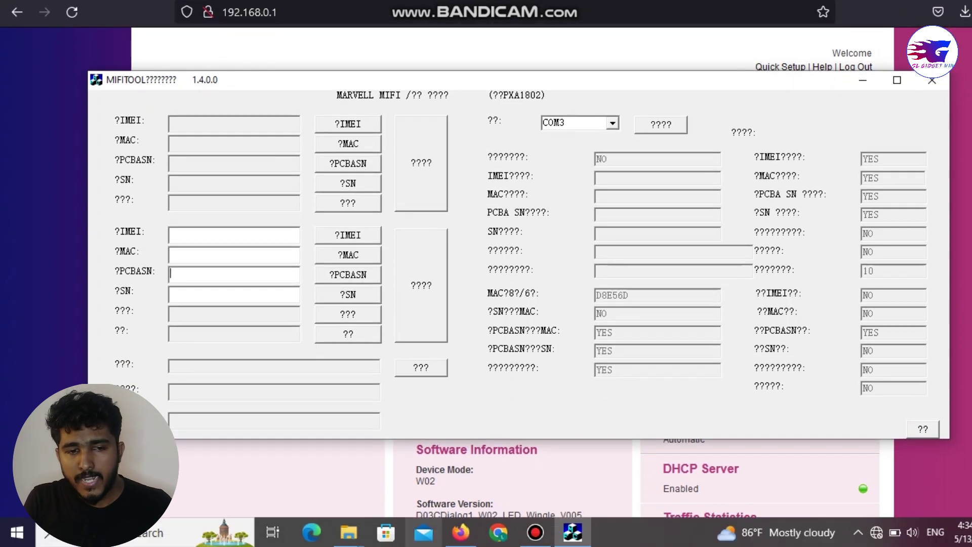
# - Bring the MifiTool window forward and run its unlock operation on the router at COM3
pyautogui.click(348, 532)
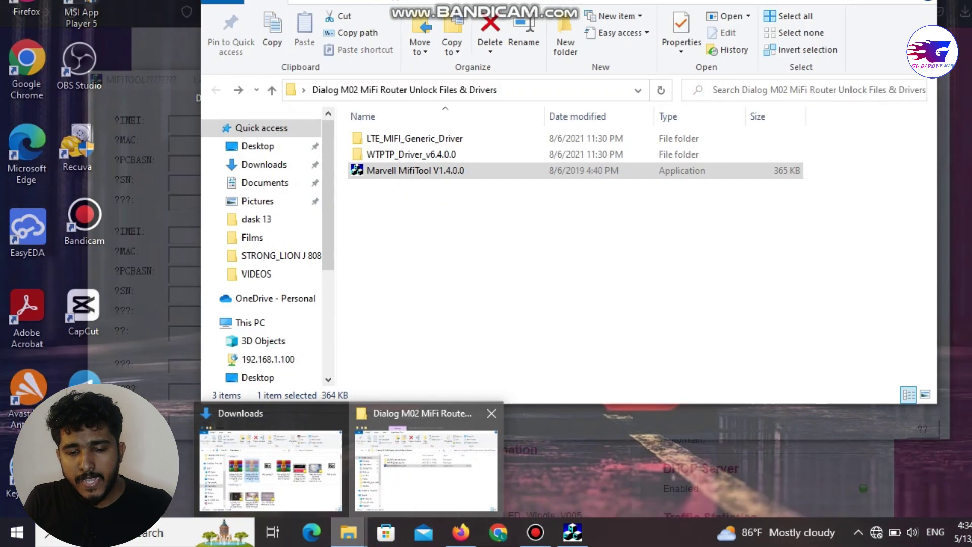
pyautogui.click(426, 470)
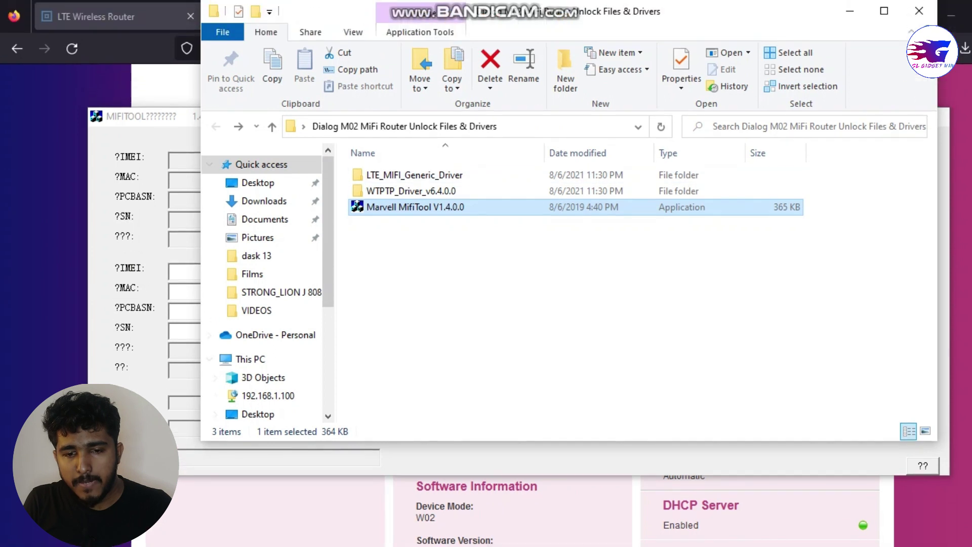
pyautogui.click(144, 80)
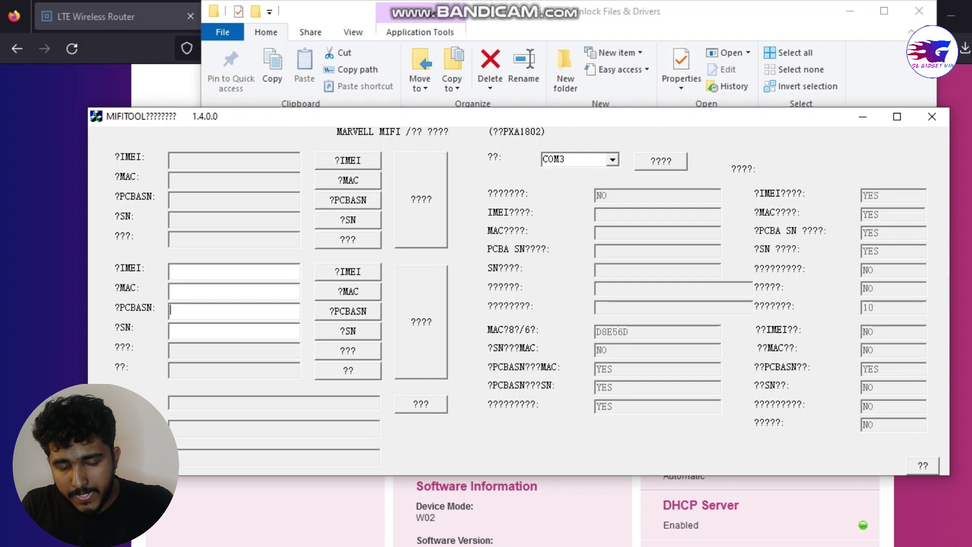
pyautogui.click(348, 351)
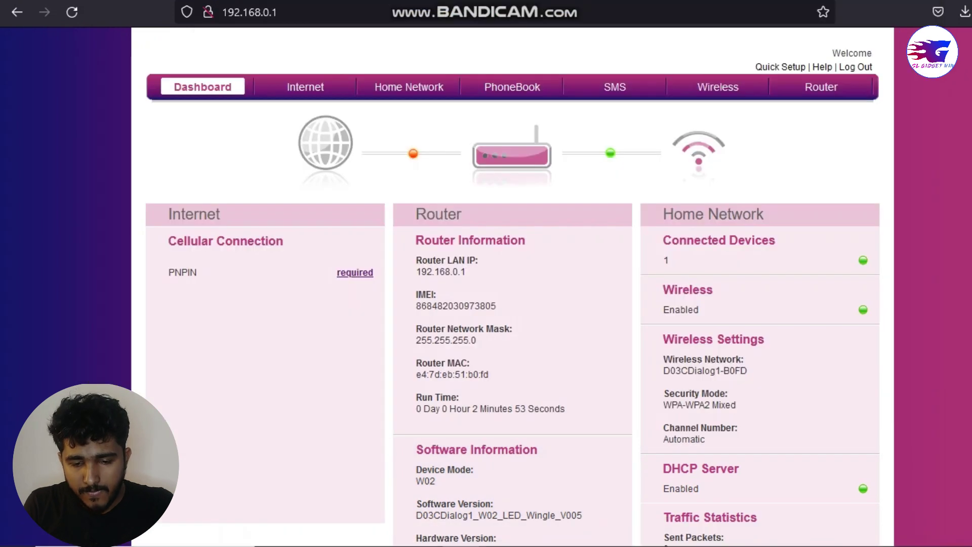
# - Reload the router admin page, sign in again to confirm Hutch LTE, and open a new tab
pyautogui.click(72, 12)
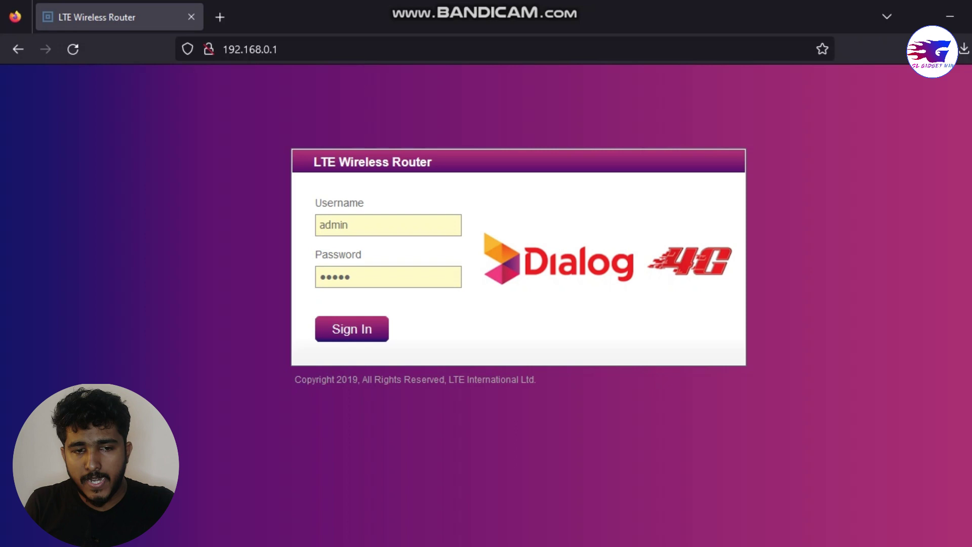
pyautogui.press('Return')
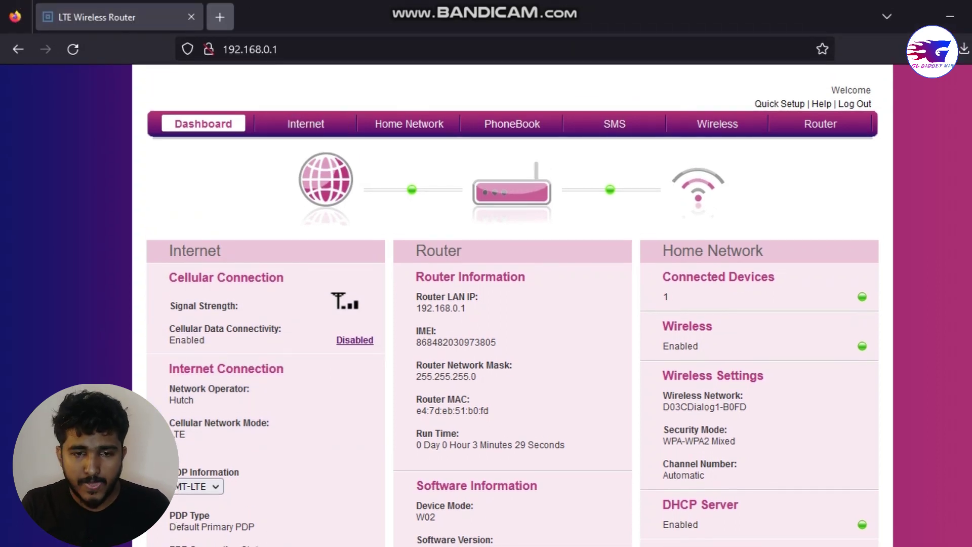
pyautogui.click(219, 17)
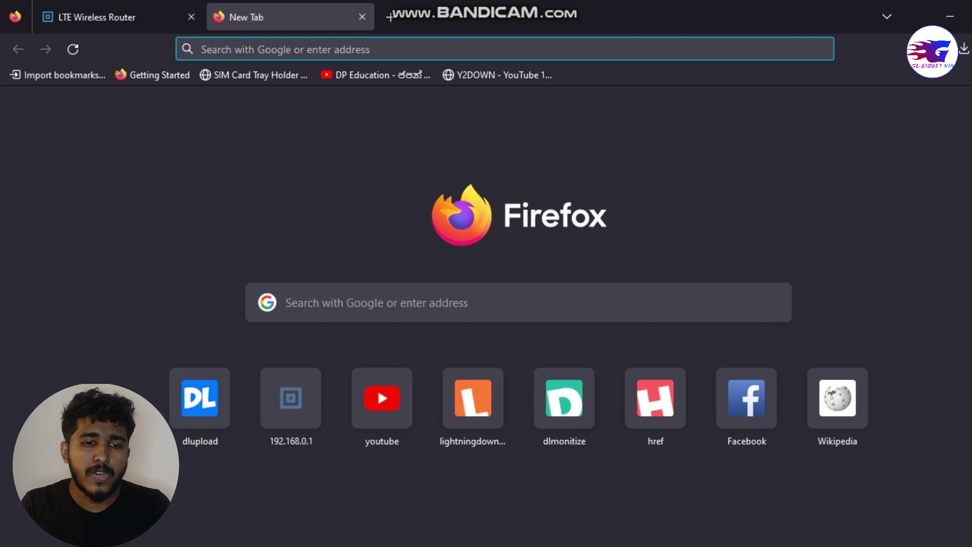
# - Search 'speed test', start a test on Speedtest by Ookla, and block its location request
pyautogui.write('spee')
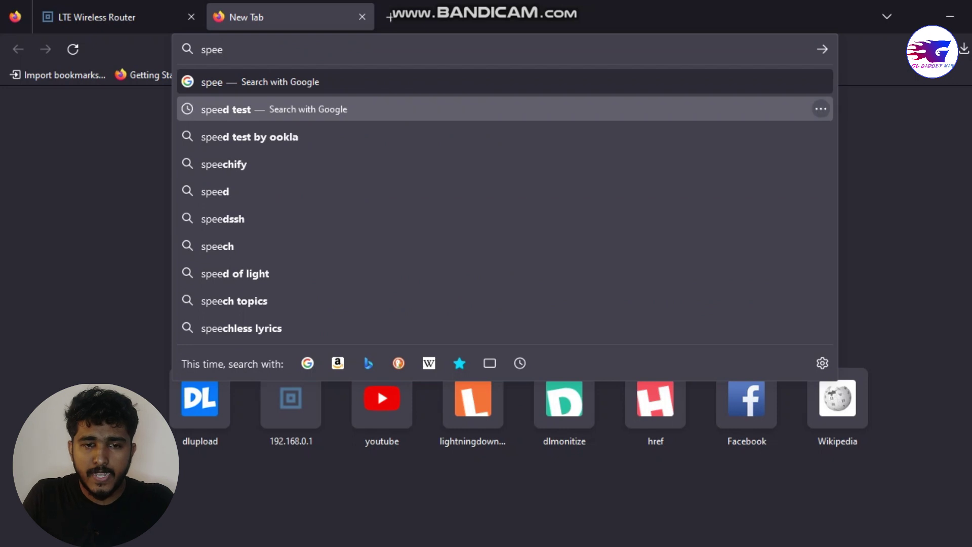
pyautogui.click(226, 109)
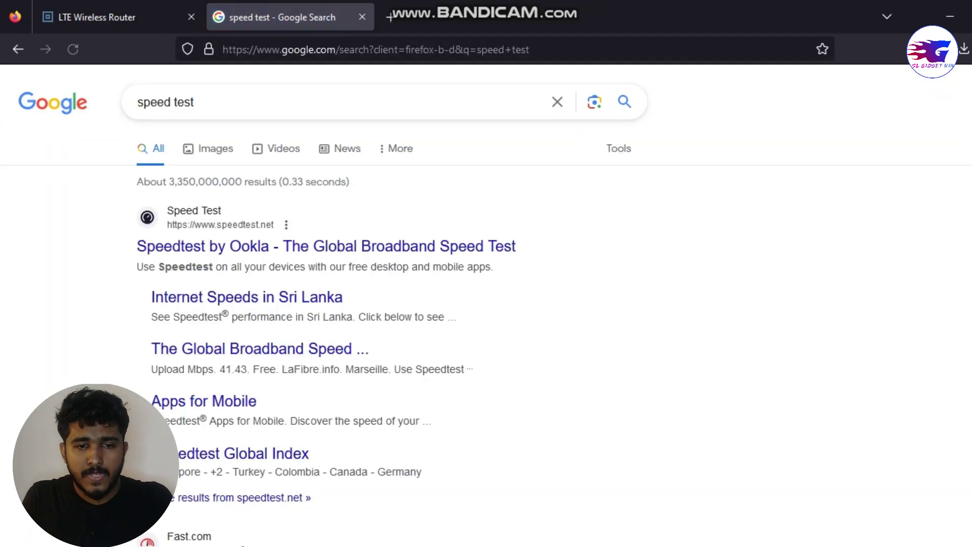
pyautogui.click(304, 247)
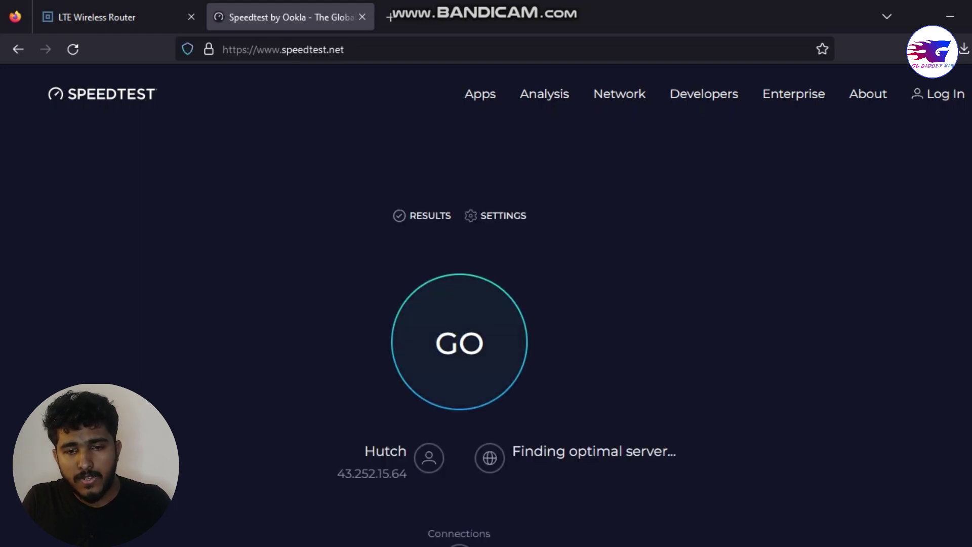
pyautogui.click(459, 343)
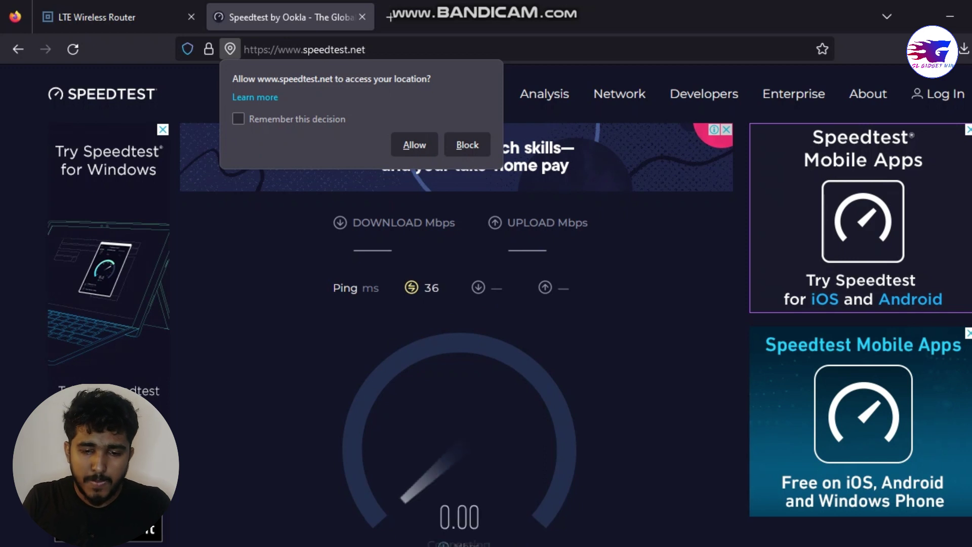
pyautogui.click(466, 145)
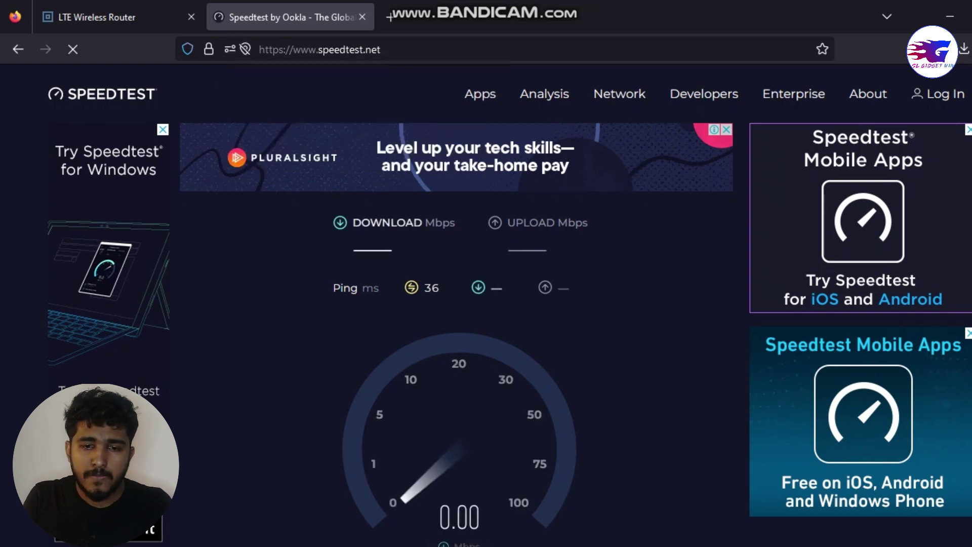